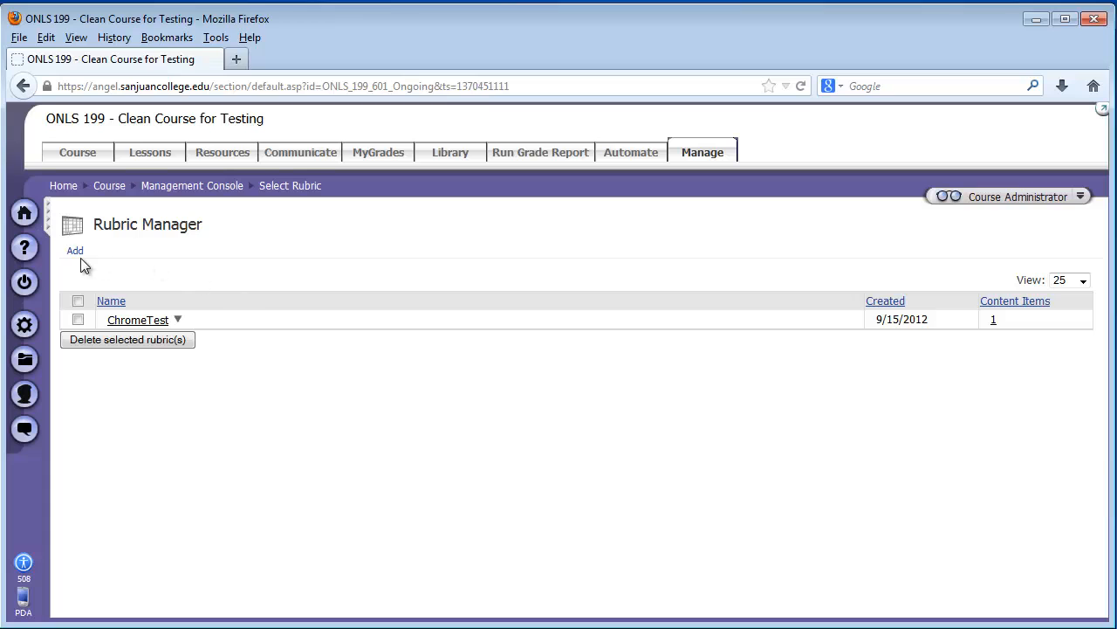
# Start a new rubric from scratch and name it Practice Rubric
pyautogui.click(75, 252)
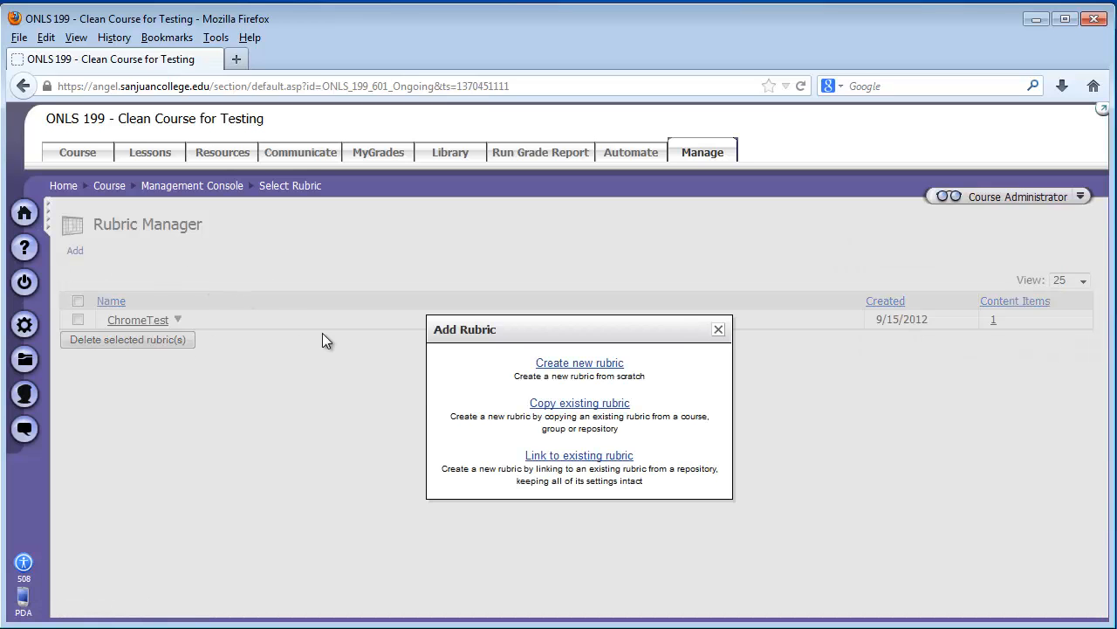
pyautogui.click(548, 370)
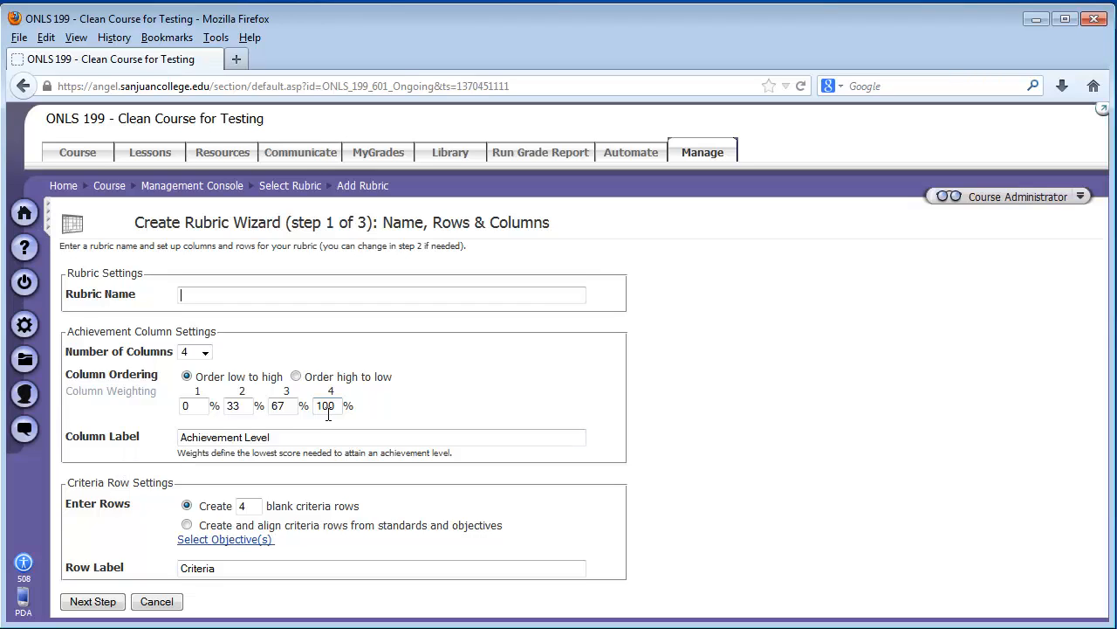
pyautogui.write('Practice Rubric')
pyautogui.click(402, 439)
# Set the weighting of achievement column 3 to 80% and column 2 to 70%, and continue to the wizard's second stage
pyautogui.doubleClick(282, 405)
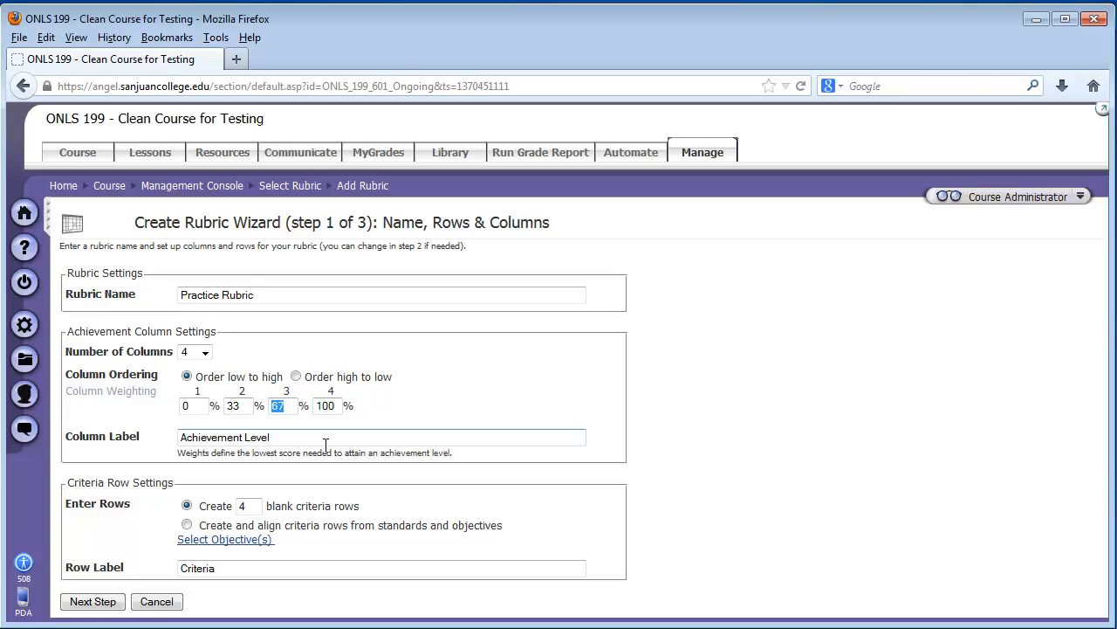
pyautogui.write('80')
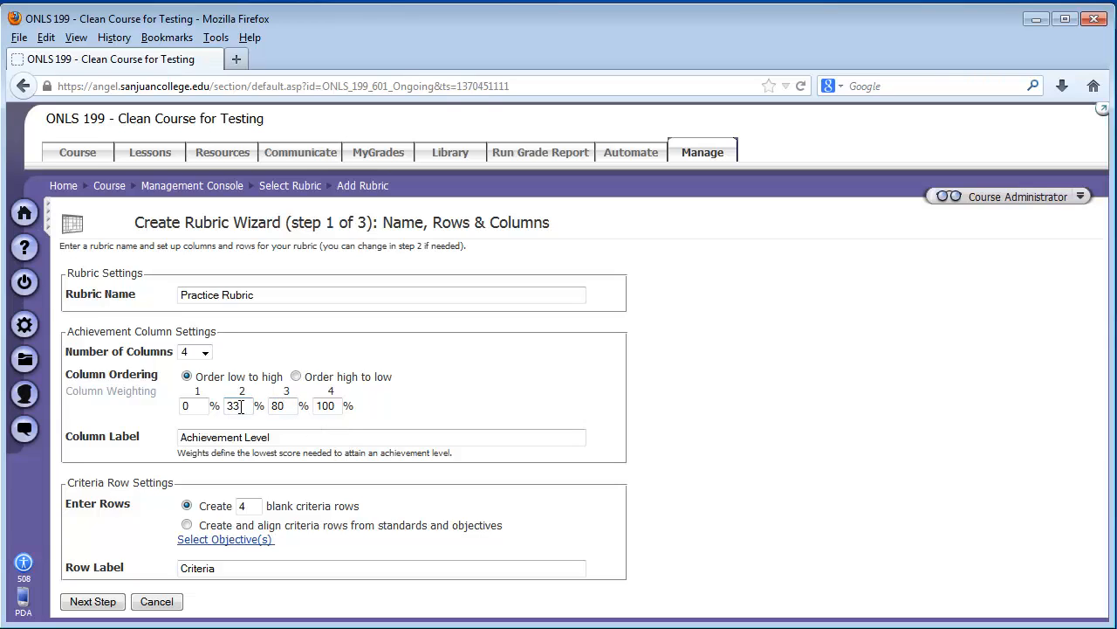
pyautogui.moveTo(241, 407); pyautogui.dragTo(226, 399)
pyautogui.write('70')
pyautogui.click(103, 602)
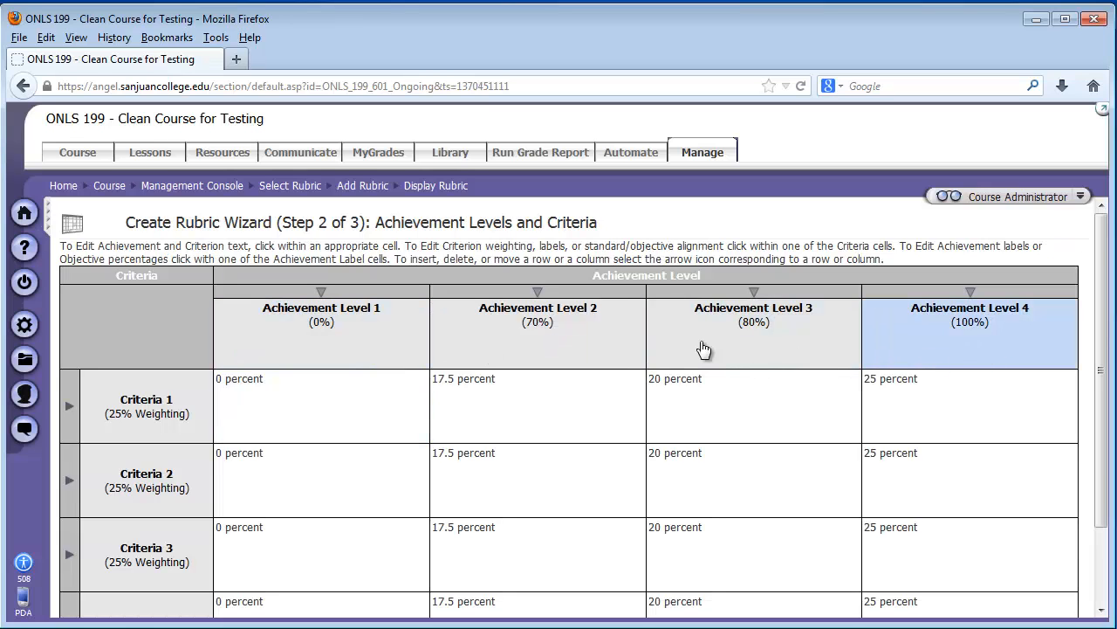
# Rename the first achievement level (0%) as Non Existent and save it
pyautogui.click(380, 330)
pyautogui.moveTo(358, 333); pyautogui.dragTo(194, 358)
pyautogui.press('BackSpace')
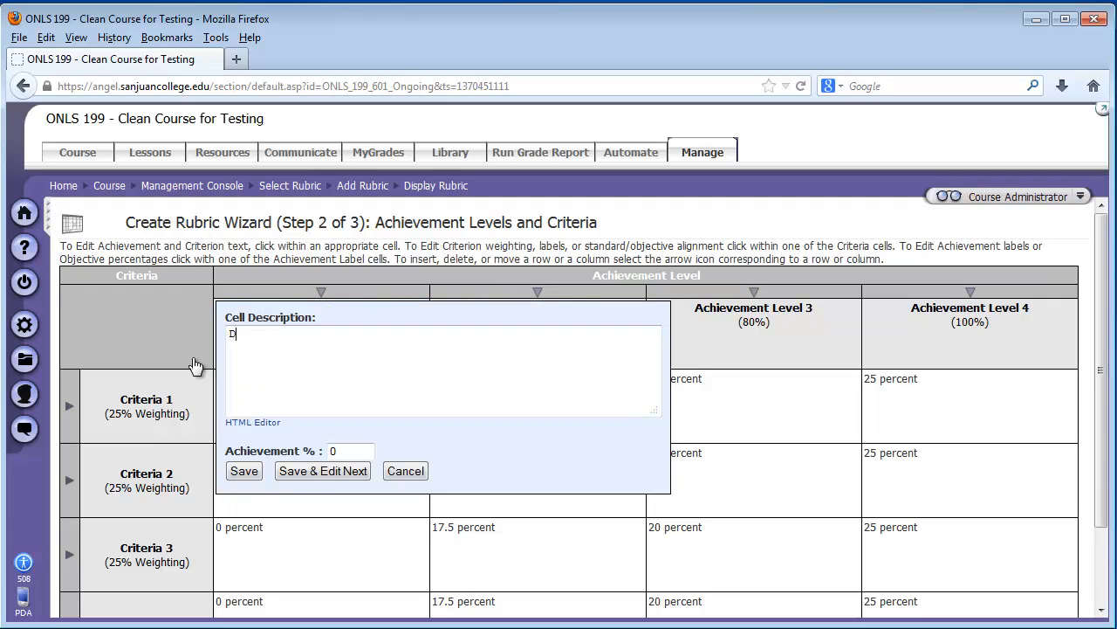
pyautogui.write('Not Submitted')
pyautogui.hotkey('ctrl', 'a')
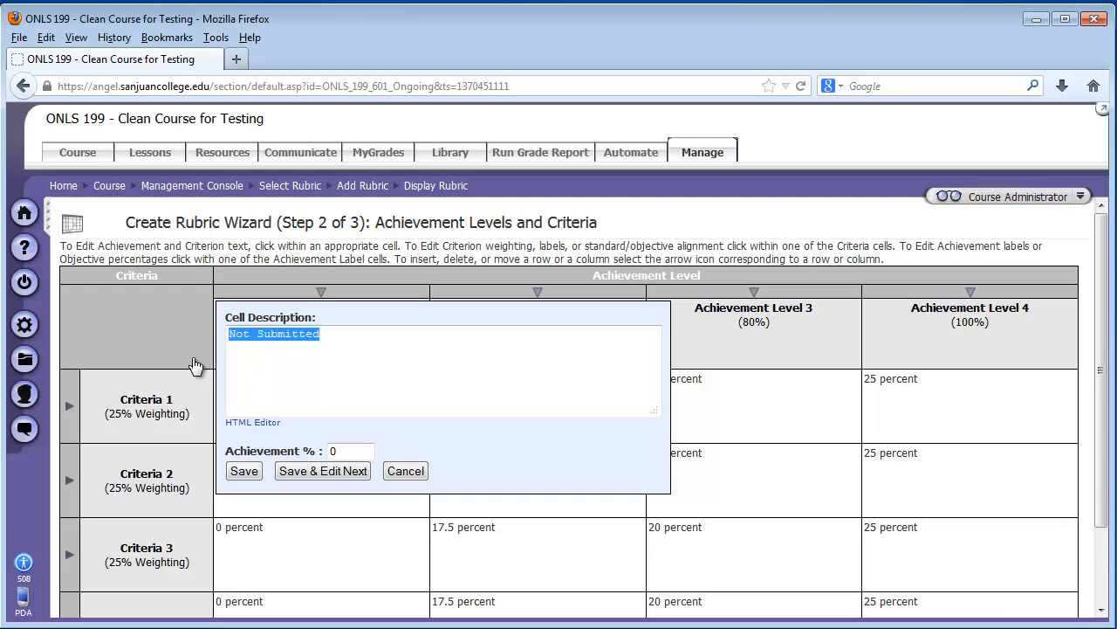
pyautogui.write('Non Exist')
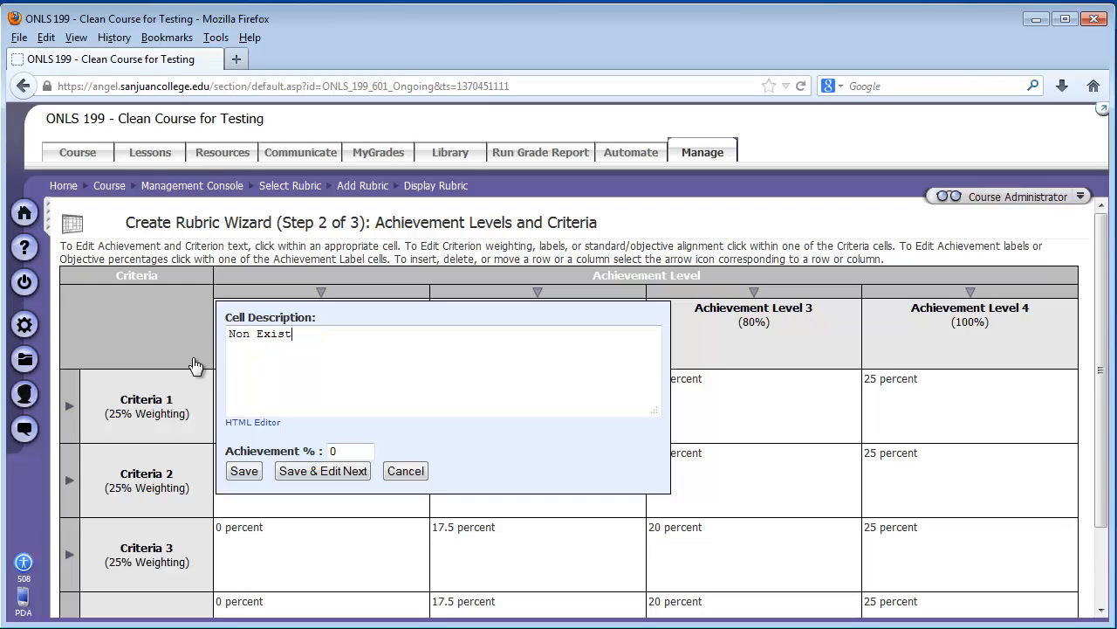
pyautogui.write('ent')
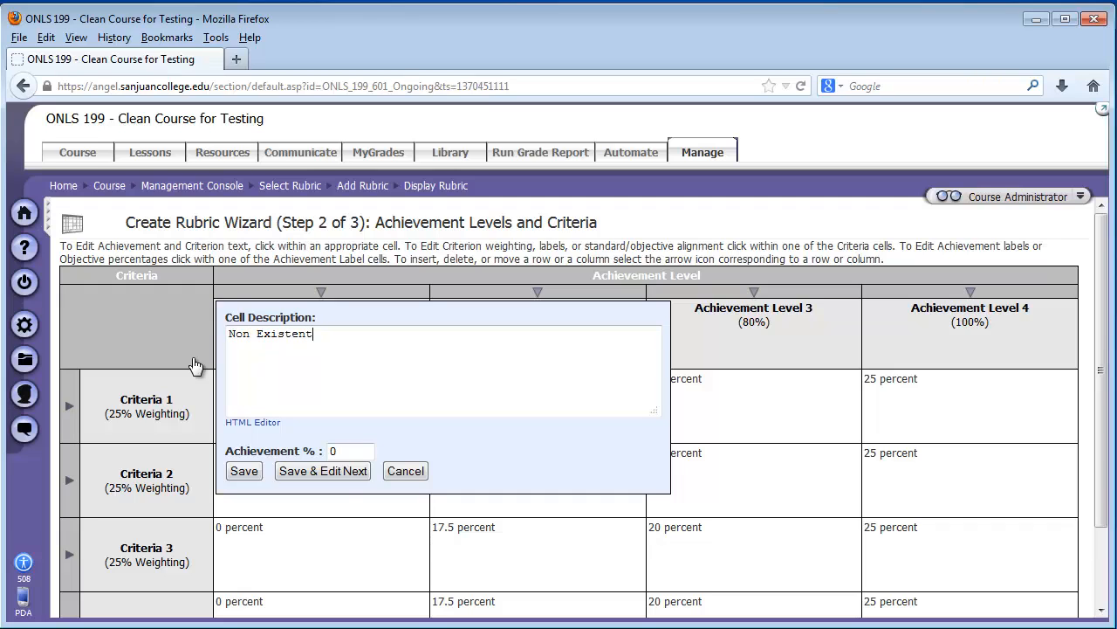
pyautogui.click(323, 471)
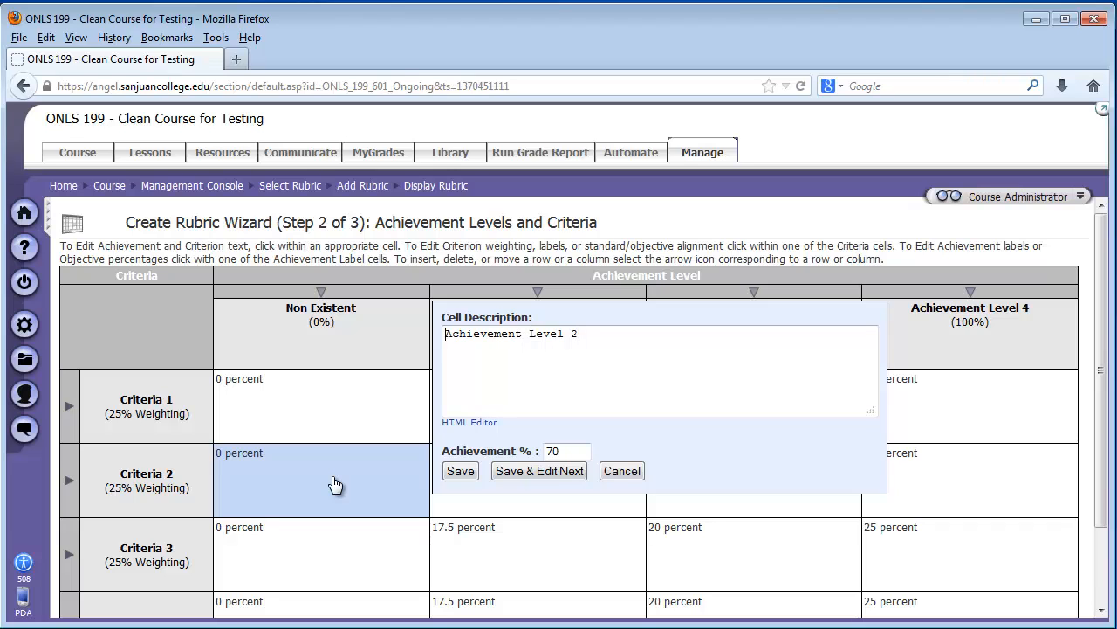
# Rename the 70% achievement level as Basic and the 80% level as Proficient
pyautogui.hotkey('ctrl', 'a')
pyautogui.write('Basi')
pyautogui.click(548, 471)
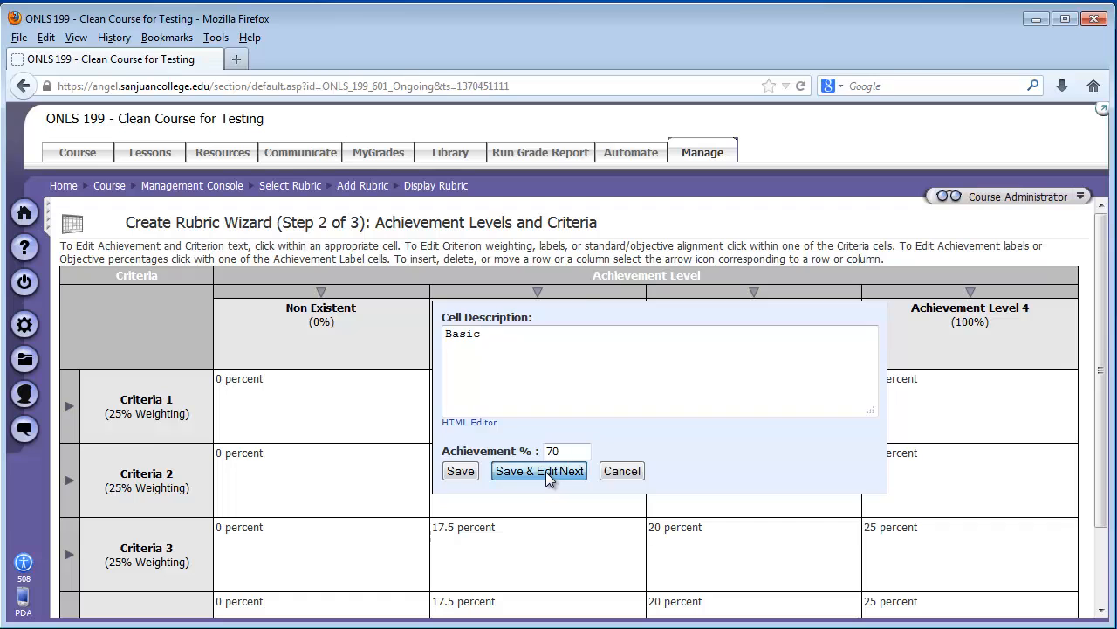
pyautogui.hotkey('ctrl', 'a')
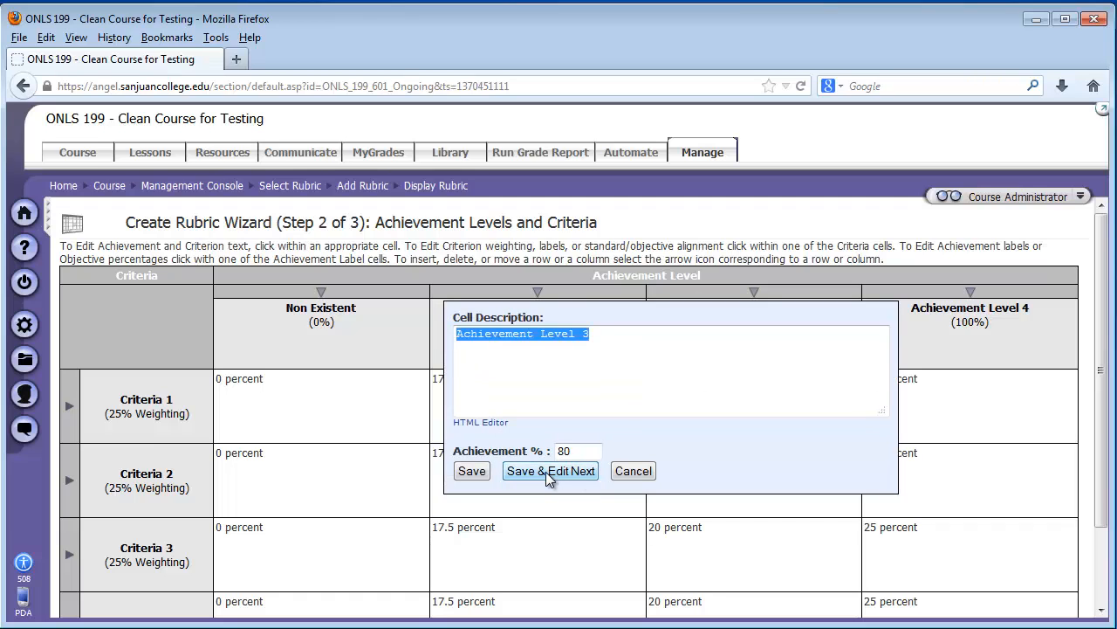
pyautogui.write('Proficient')
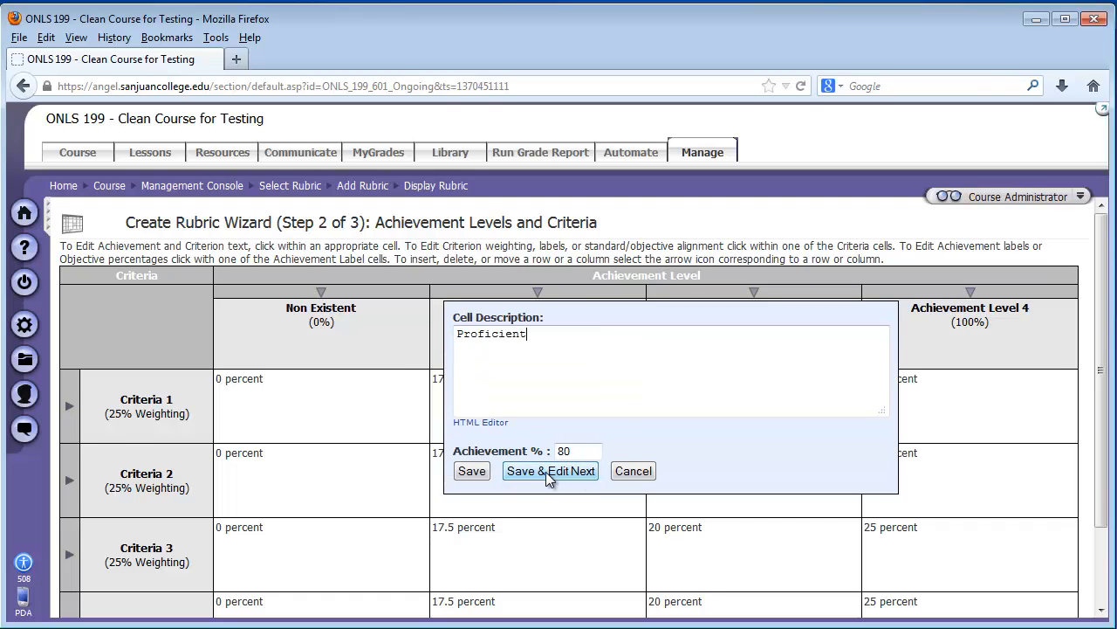
pyautogui.click(549, 472)
# Rename the 100% achievement level as Distinguished and save it
pyautogui.hotkey('ctrl', 'a')
pyautogui.write('Distring')
pyautogui.press('BackSpace')
pyautogui.press('BackSpace')
pyautogui.press('BackSpace')
pyautogui.press('BackSpace')
pyautogui.write('inguishe')
pyautogui.click(471, 471)
pyautogui.click(113, 423)
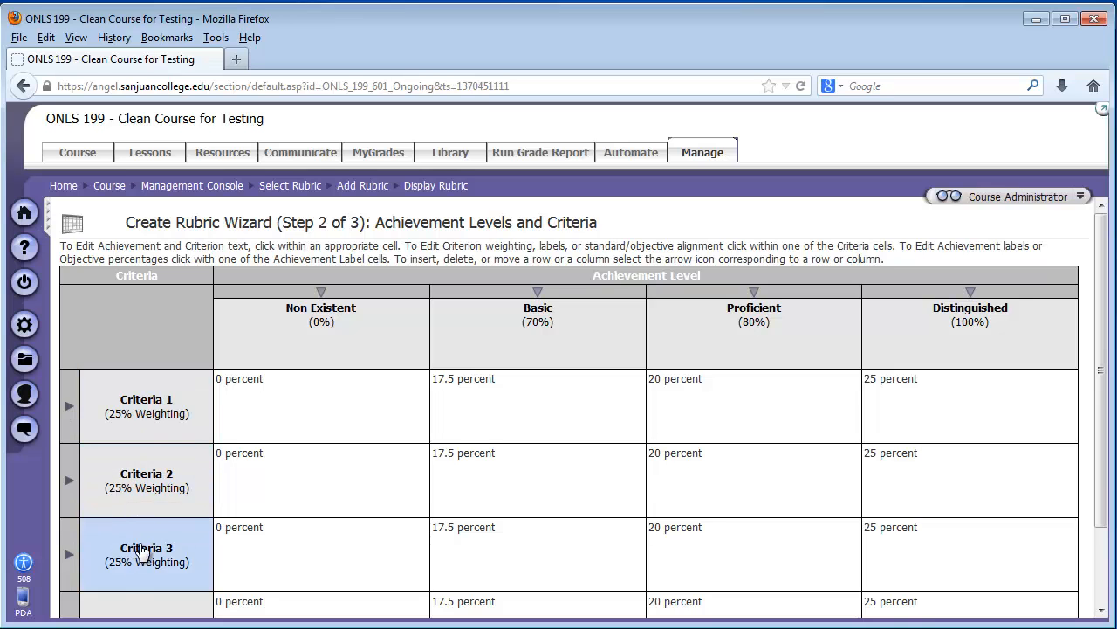
# Set the weighting of Criteria 1 to 50% and save it
pyautogui.scroll(-2, 144, 552)
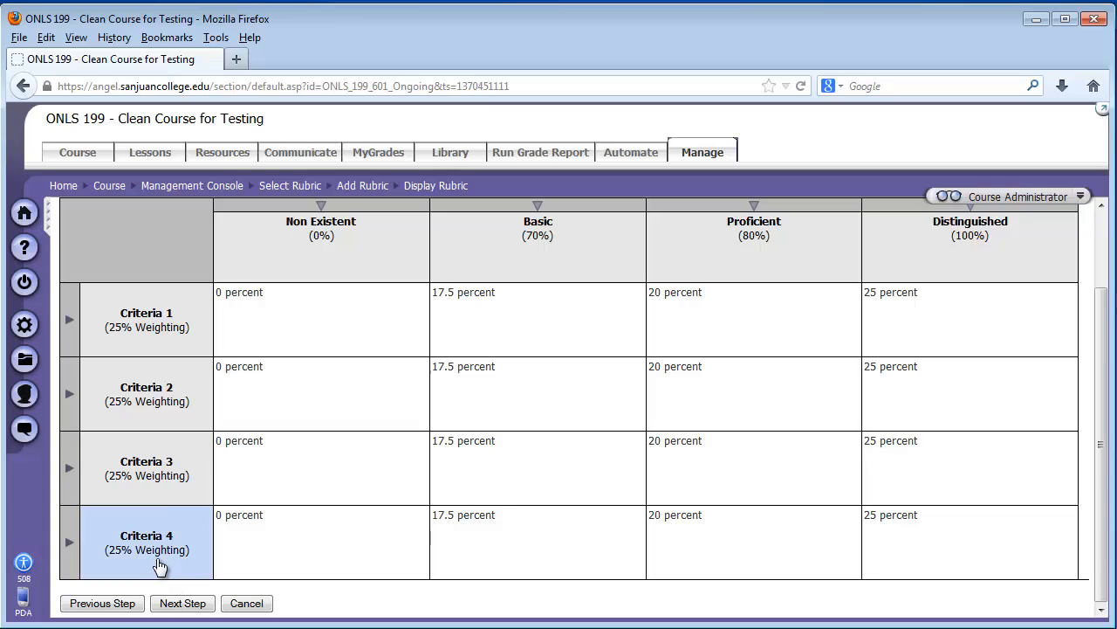
pyautogui.click(160, 332)
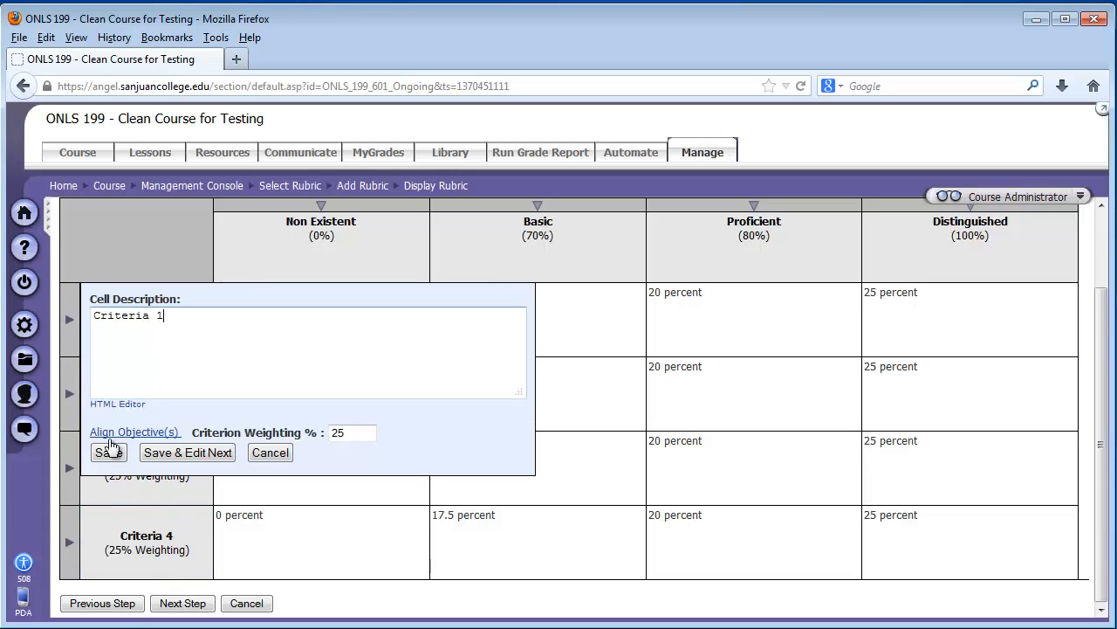
pyautogui.doubleClick(346, 437)
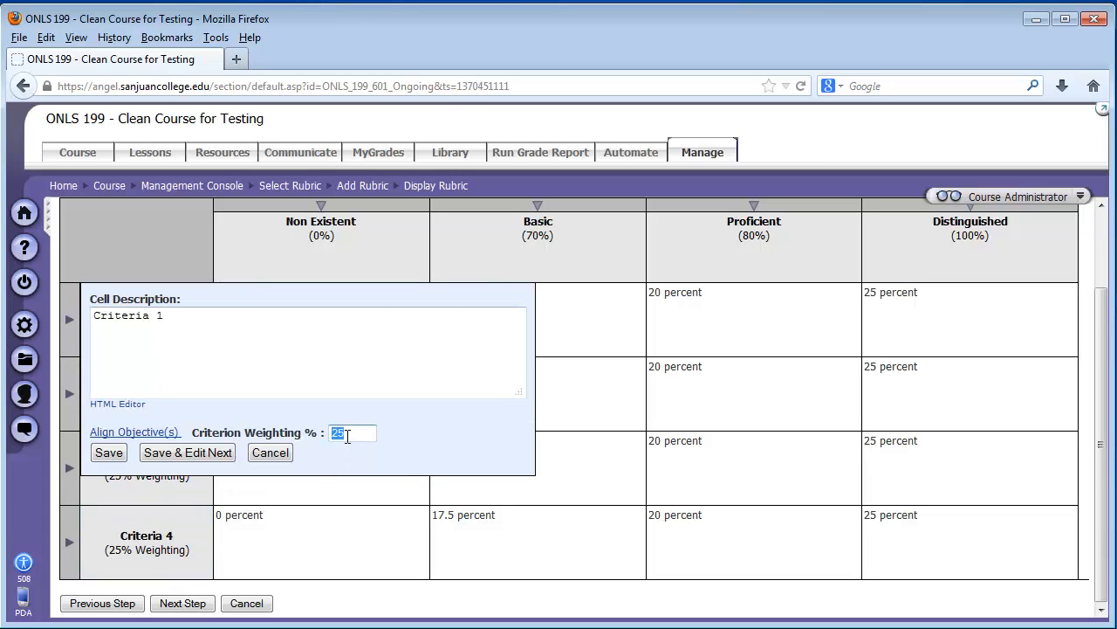
pyautogui.write('50')
pyautogui.click(120, 456)
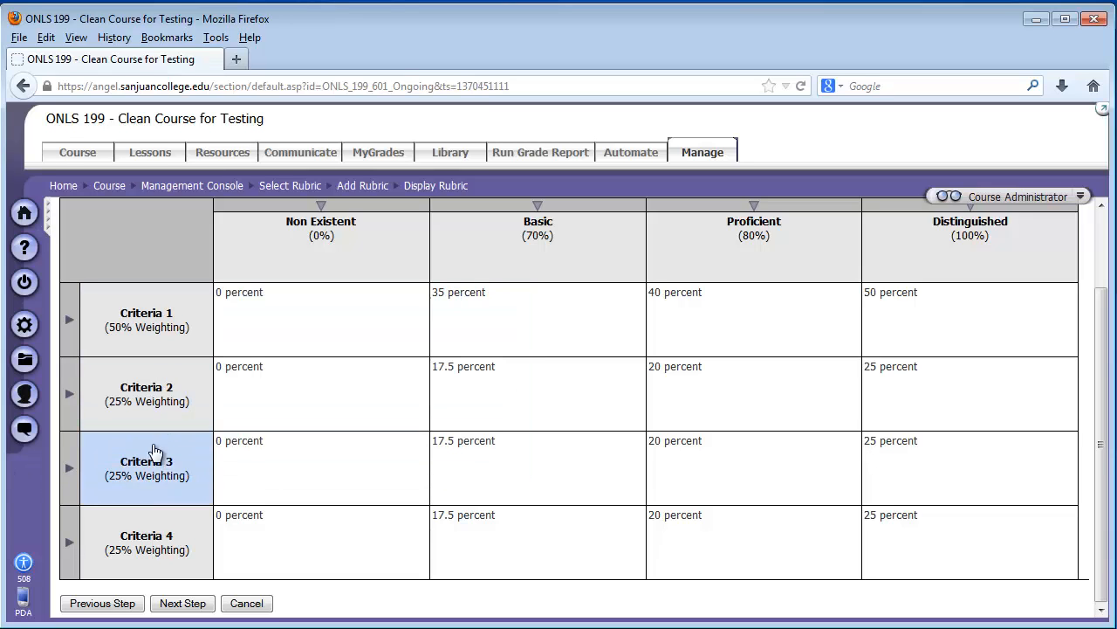
# Try to set the weighting of Criteria 2 to 12.5%
pyautogui.click(145, 407)
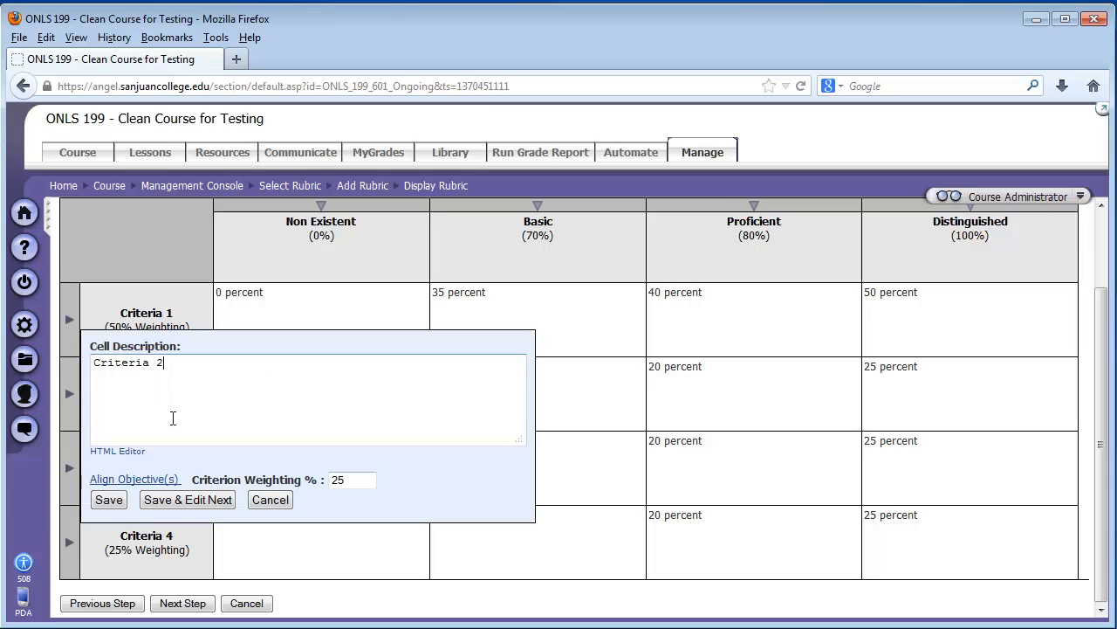
pyautogui.moveTo(349, 479); pyautogui.dragTo(322, 478)
pyautogui.write('12')
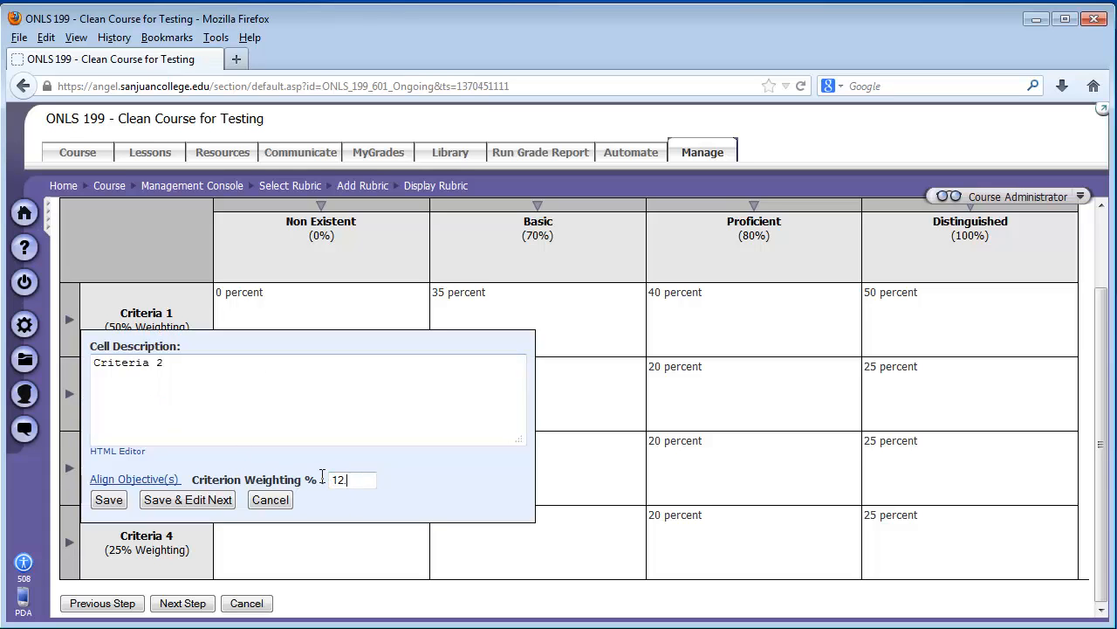
pyautogui.write('.5')
pyautogui.click(108, 500)
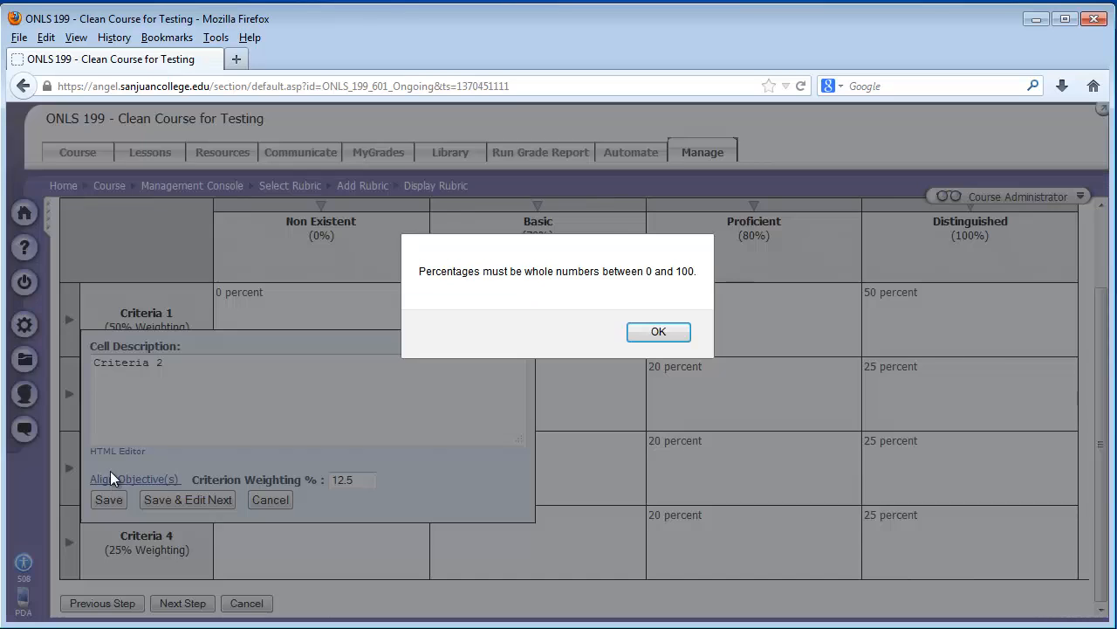
pyautogui.click(668, 333)
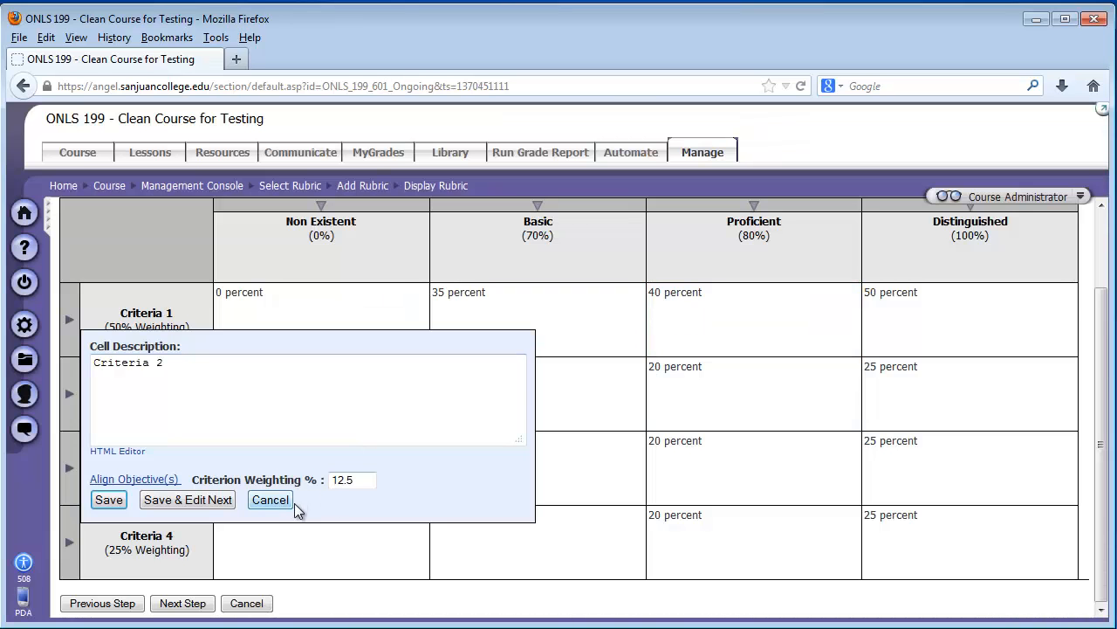
# Set the weighting of Criteria 2 to 13% and save it
pyautogui.moveTo(364, 479); pyautogui.dragTo(323, 480)
pyautogui.write('13')
pyautogui.click(121, 505)
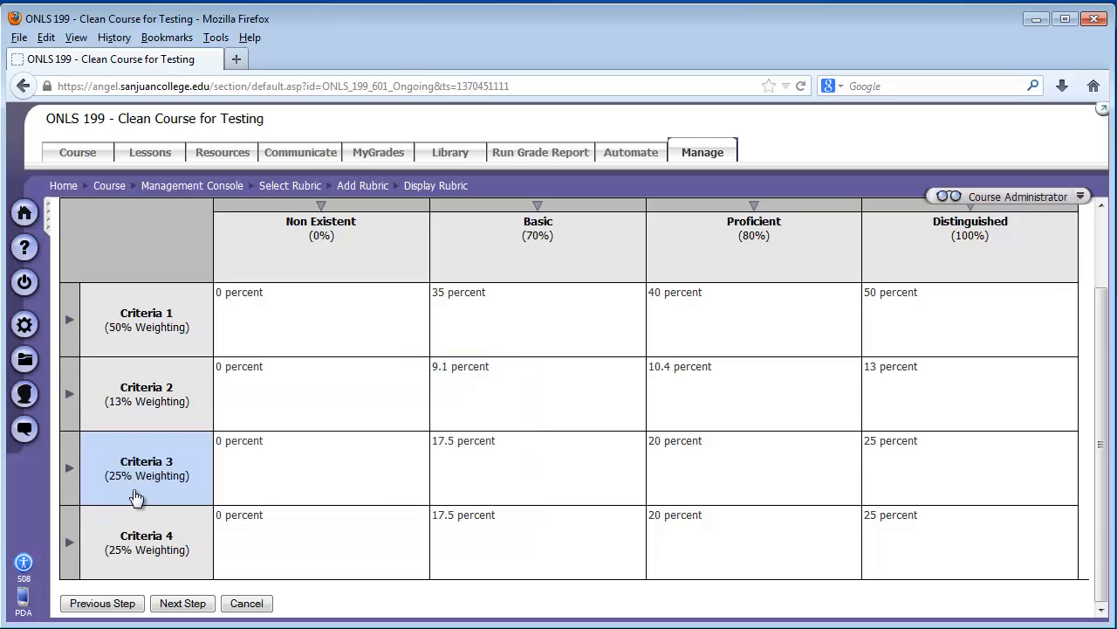
# Set the weighting of Criteria 3 to 12% and save it
pyautogui.click(150, 502)
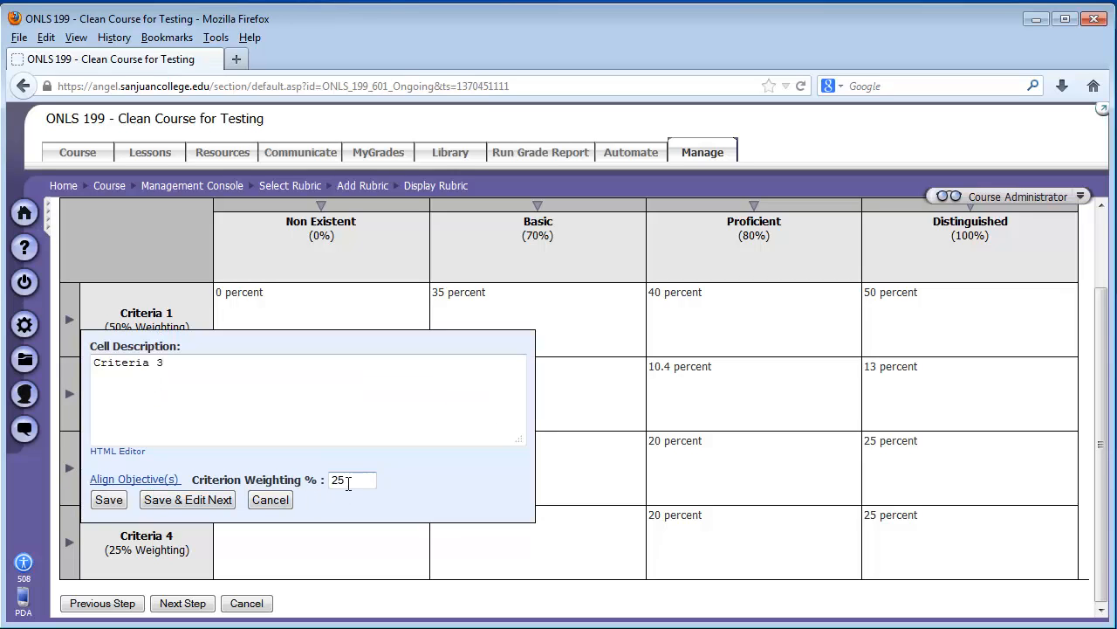
pyautogui.moveTo(333, 481); pyautogui.dragTo(350, 482)
pyautogui.write('12')
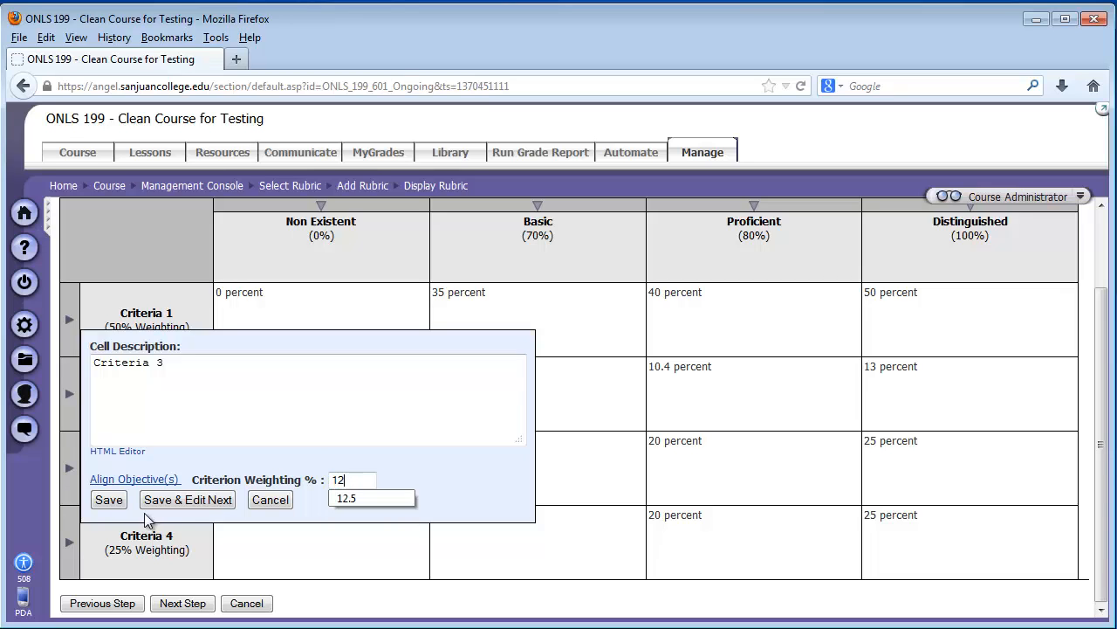
pyautogui.click(120, 504)
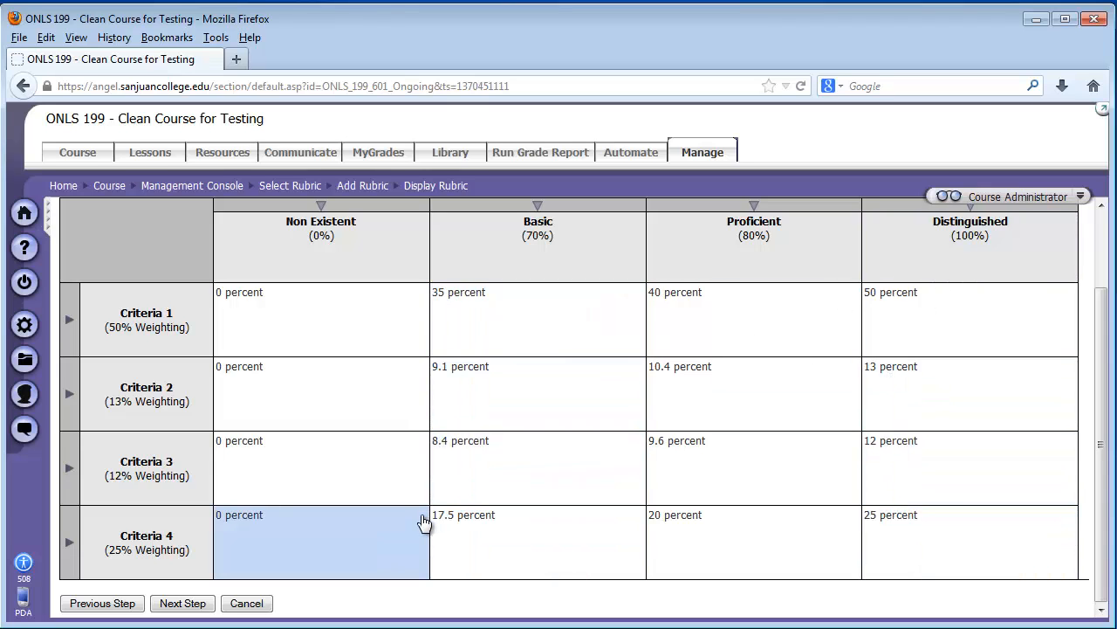
# View the description editors of the Criteria 1 cells under Non Existent and Distinguished, closing each without entering text
pyautogui.click(289, 322)
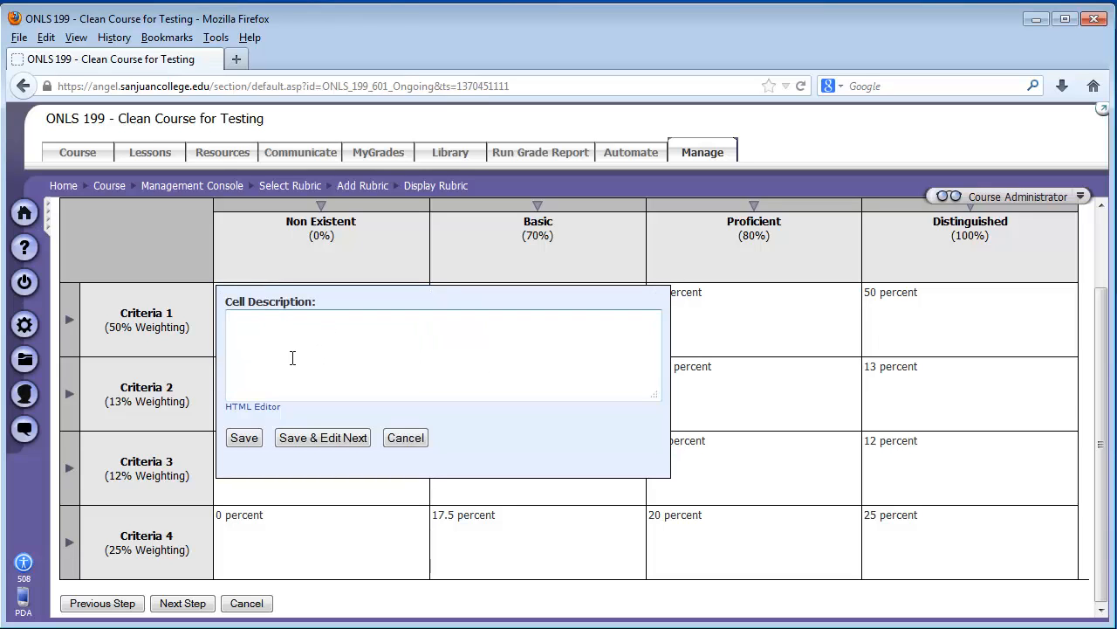
pyautogui.click(397, 438)
pyautogui.click(927, 331)
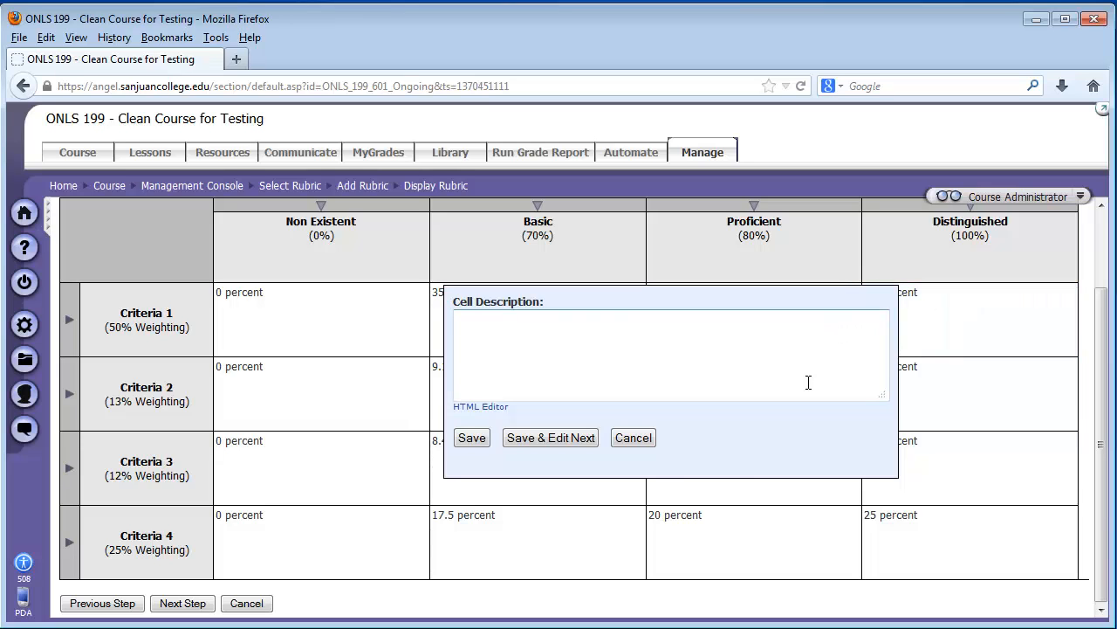
pyautogui.click(626, 438)
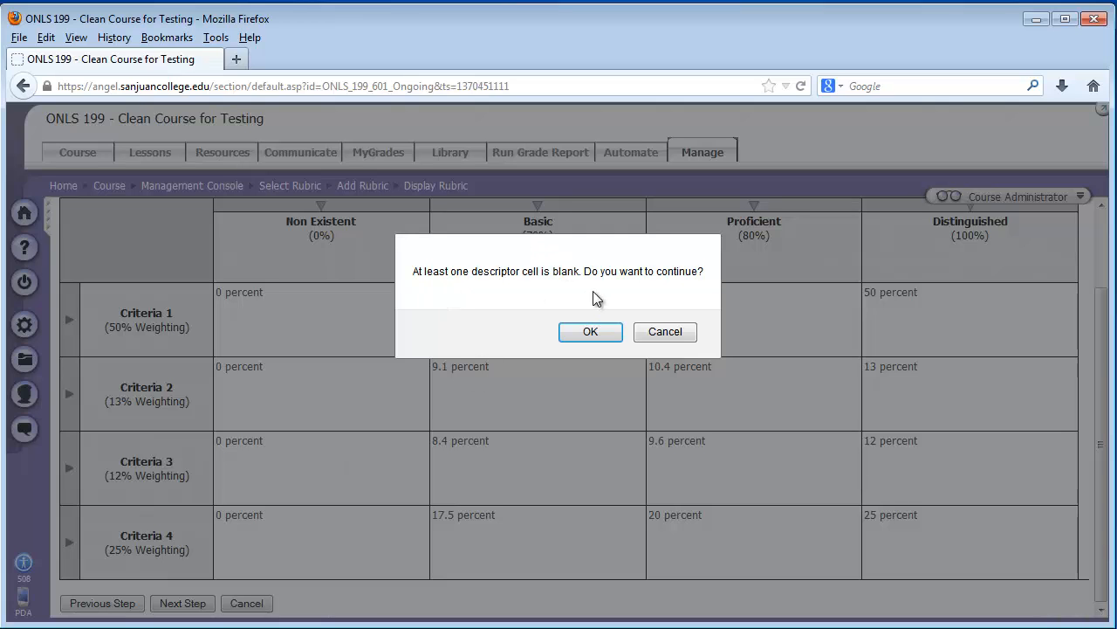
# Proceed to the rubric review with the descriptor cells left blank and save the rubric
pyautogui.click(589, 335)
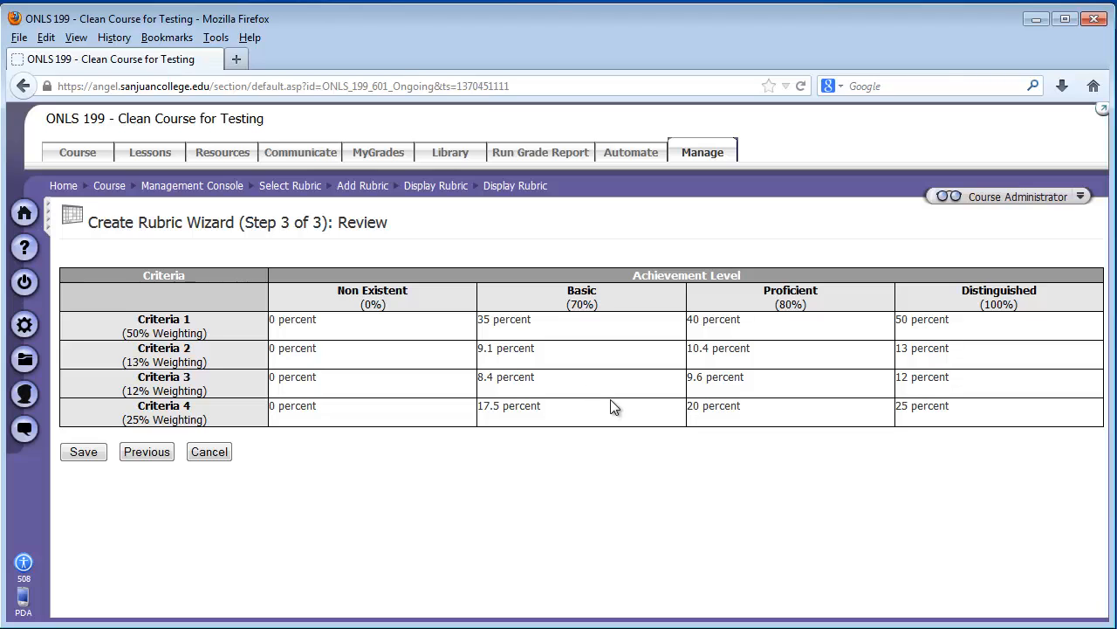
pyautogui.click(82, 451)
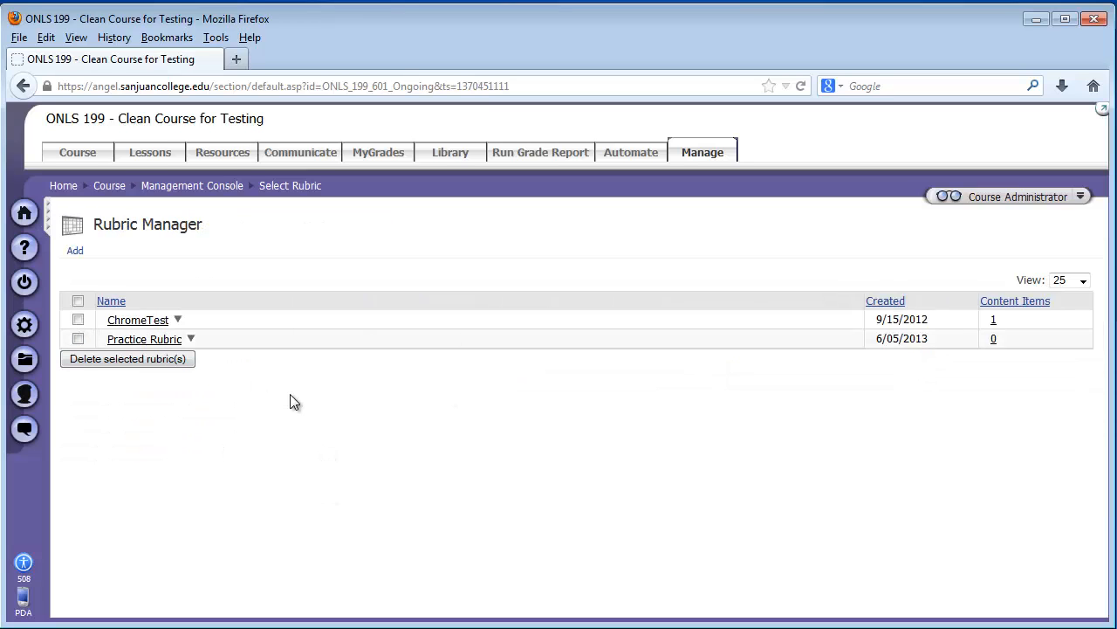
# Open the assignment settings of the Dropbox - Essay Template item in the course lessons
pyautogui.click(142, 162)
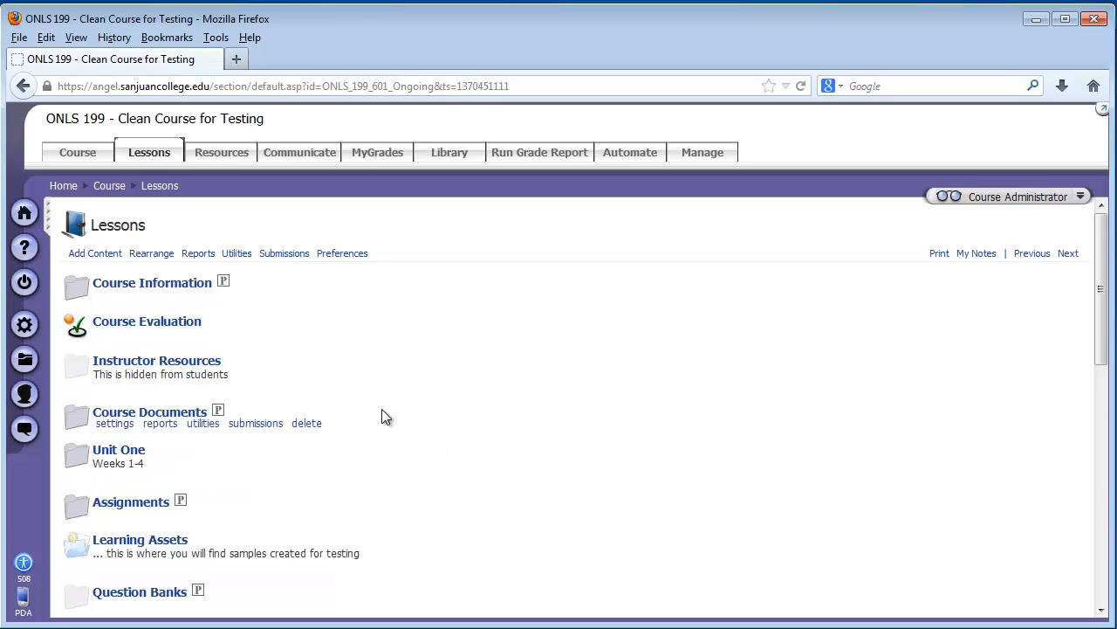
pyautogui.scroll(-2, 365, 426)
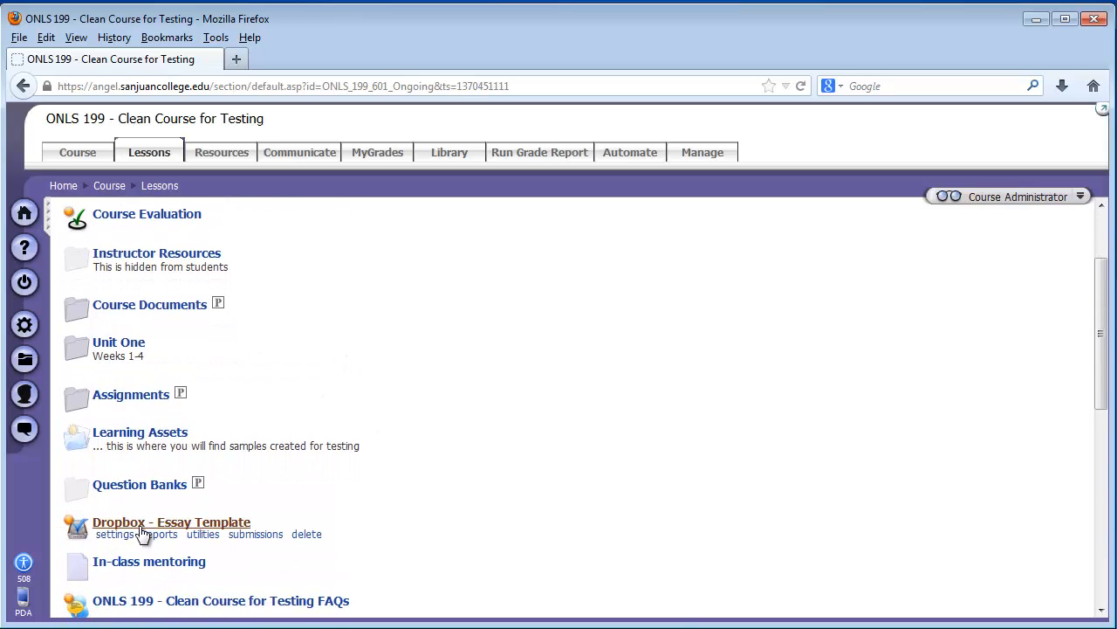
pyautogui.click(111, 534)
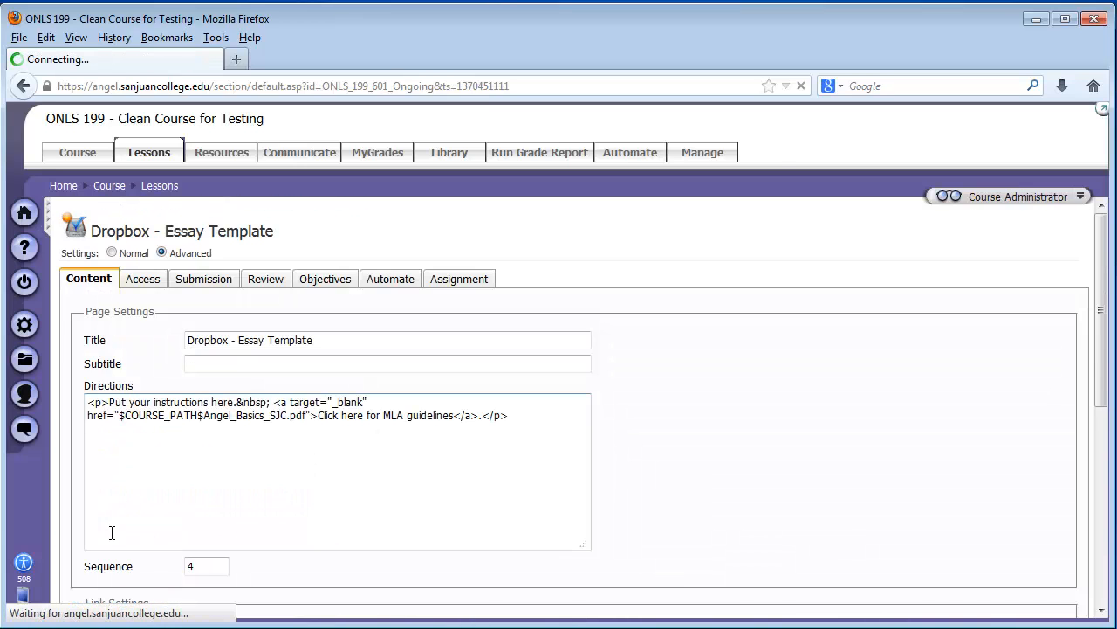
pyautogui.click(437, 282)
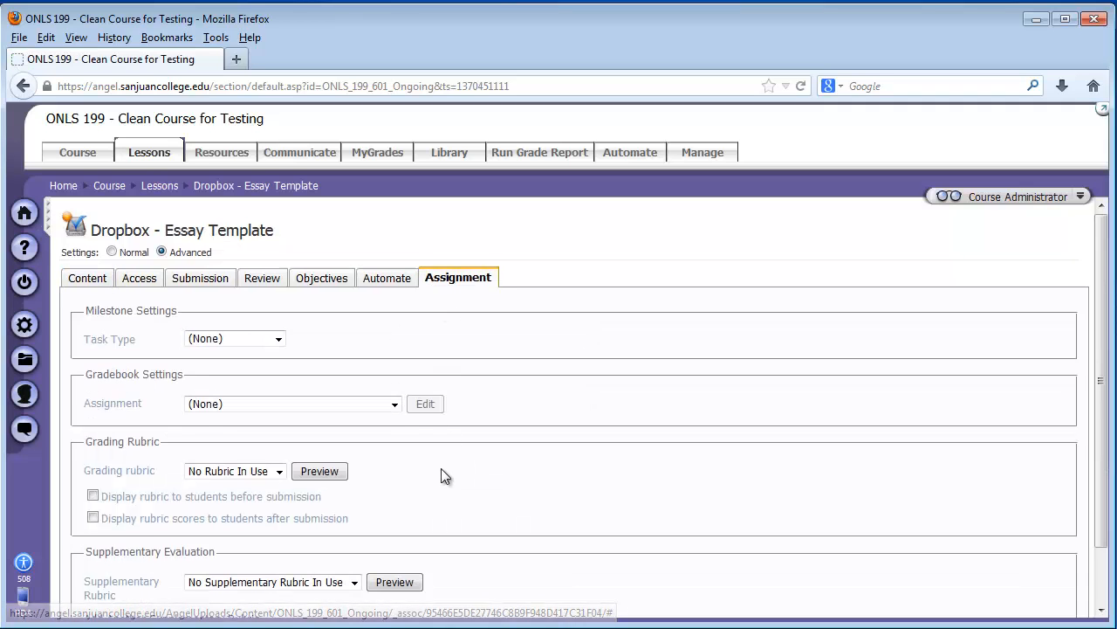
# Assign Practice Rubric as the grading rubric, displayed to students before submission and with its scores displayed after submission
pyautogui.scroll(-2, 441, 468)
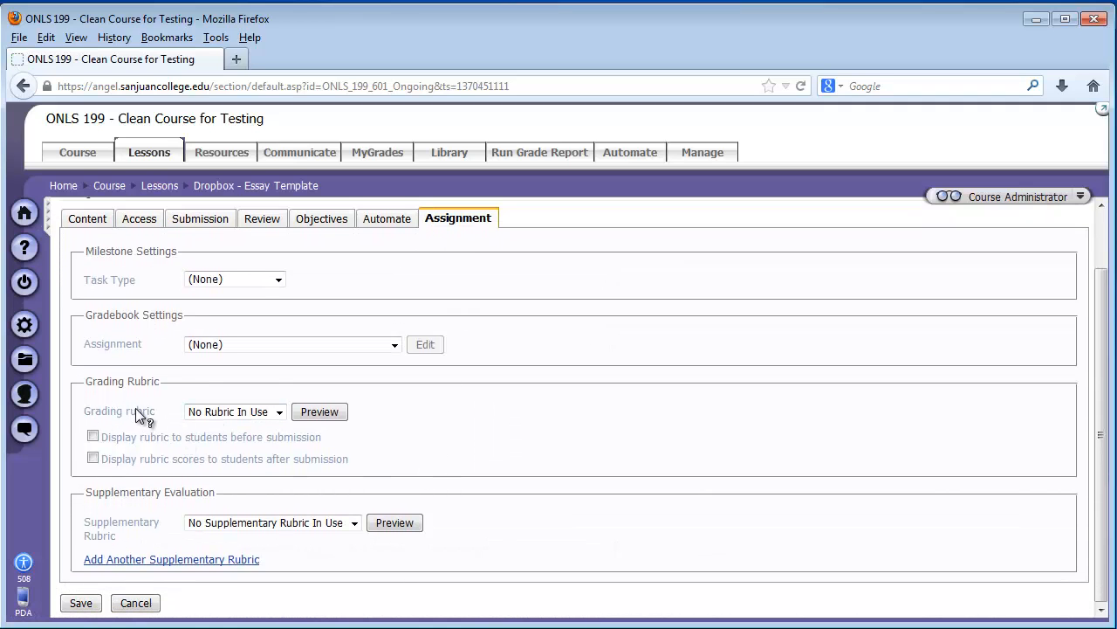
pyautogui.click(280, 414)
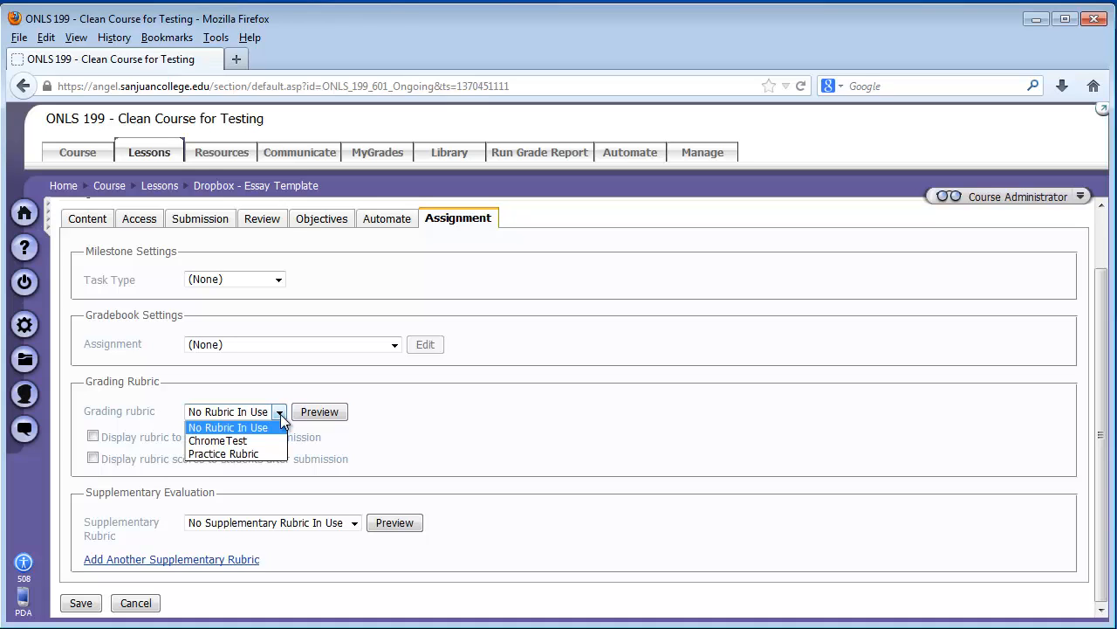
pyautogui.click(217, 453)
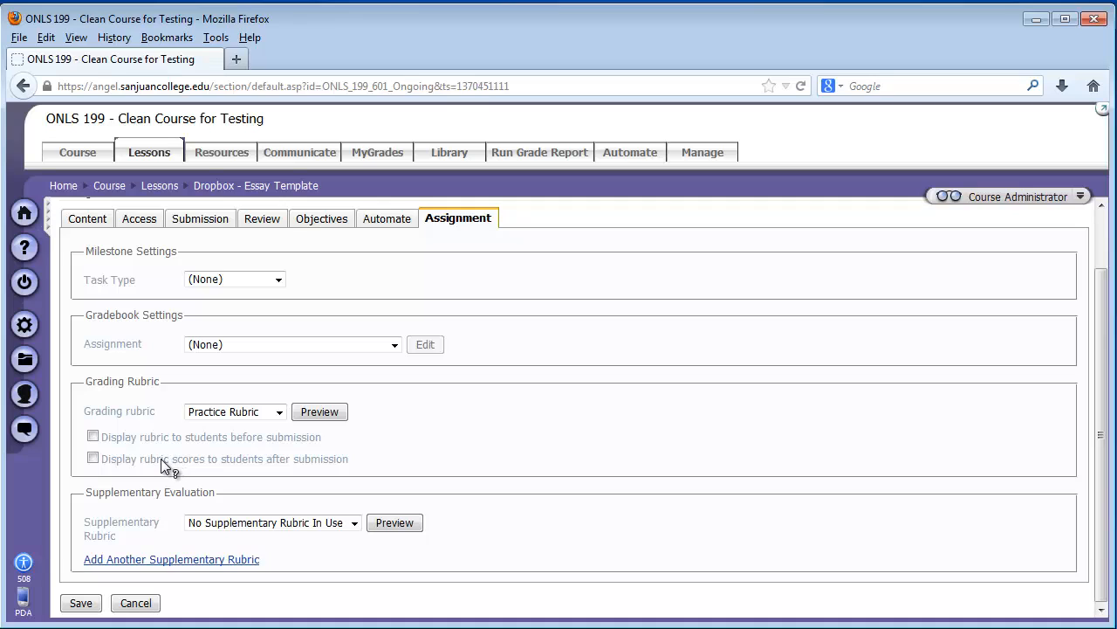
pyautogui.click(92, 436)
pyautogui.click(93, 457)
# Preview the selected grading rubric, close the preview and save the dropbox's assignment settings
pyautogui.click(306, 414)
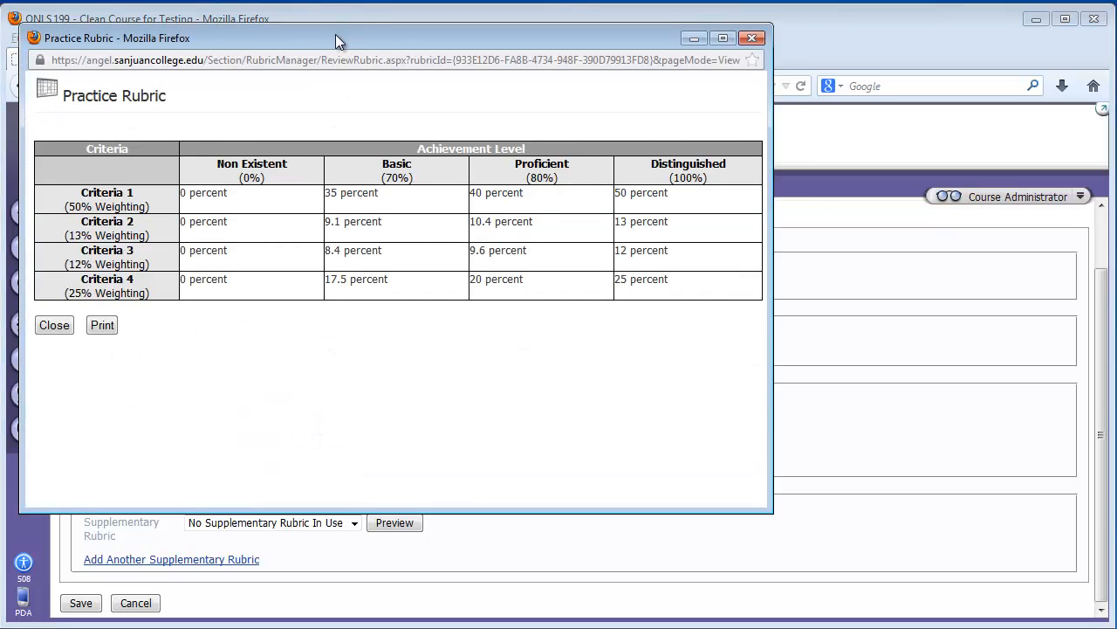
pyautogui.moveTo(336, 35); pyautogui.dragTo(394, 59)
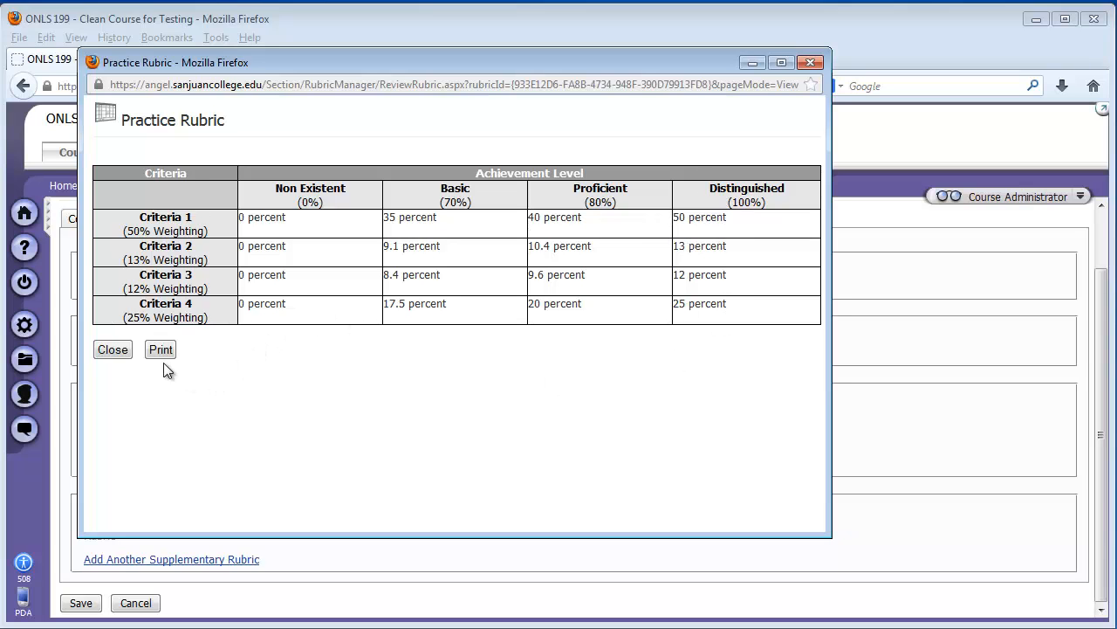
pyautogui.click(114, 351)
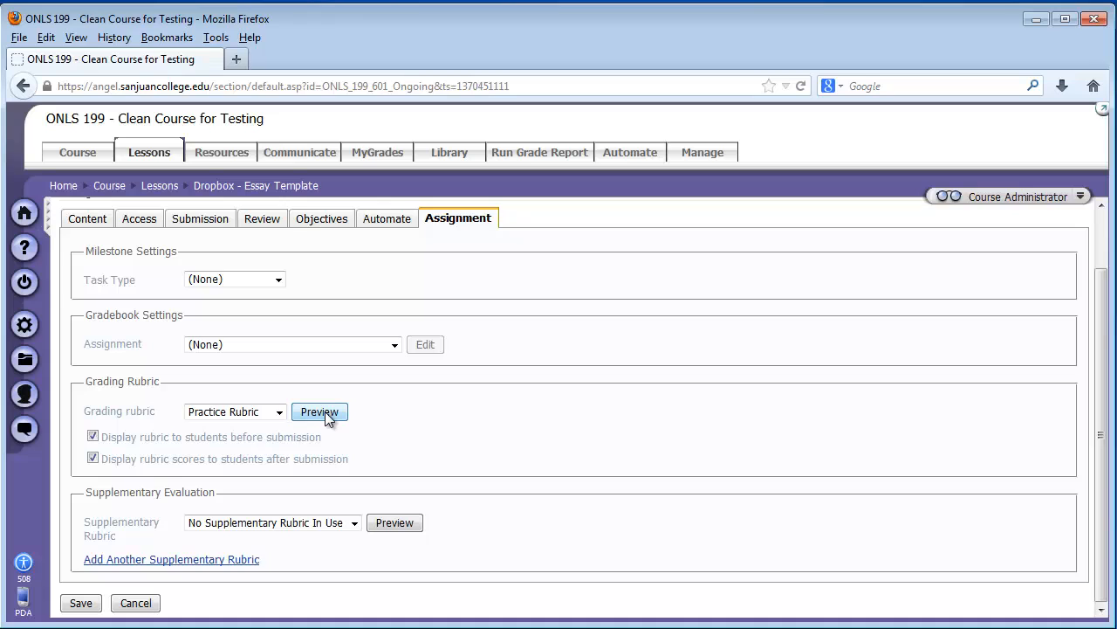
pyautogui.click(82, 602)
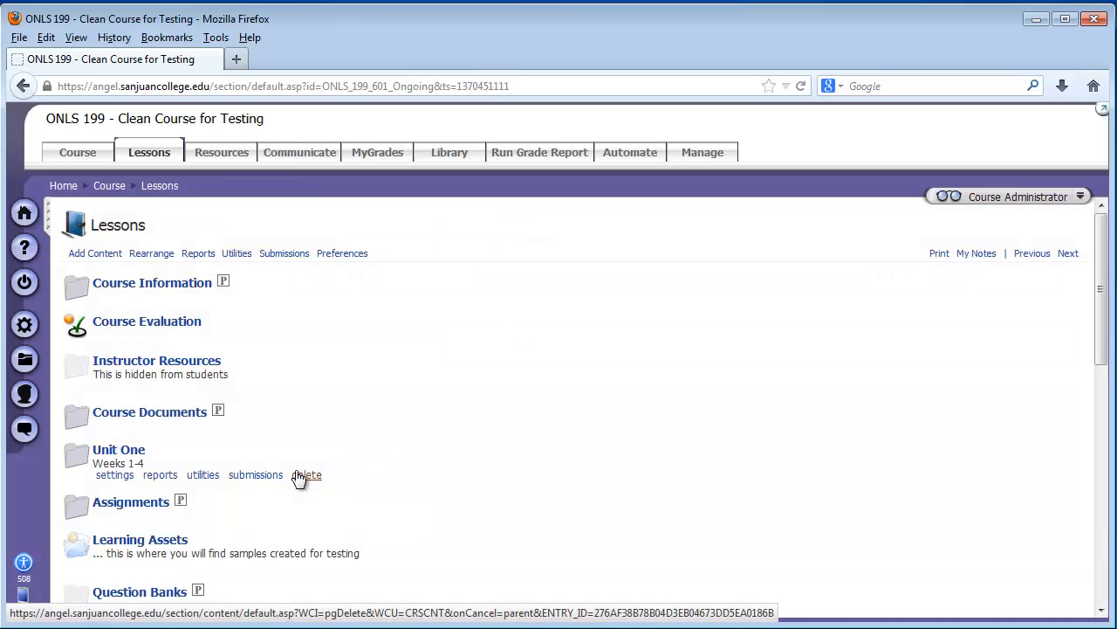
# View the grading rubric from the Dropbox - Essay Template page in the course lessons, and close it
pyautogui.scroll(-4, 327, 452)
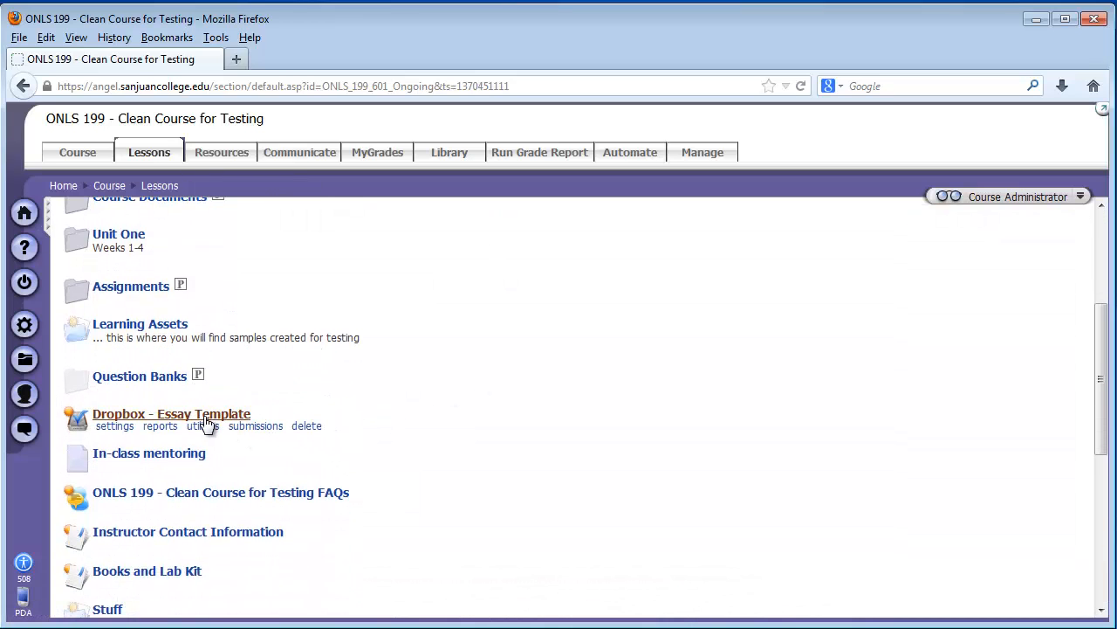
pyautogui.click(207, 416)
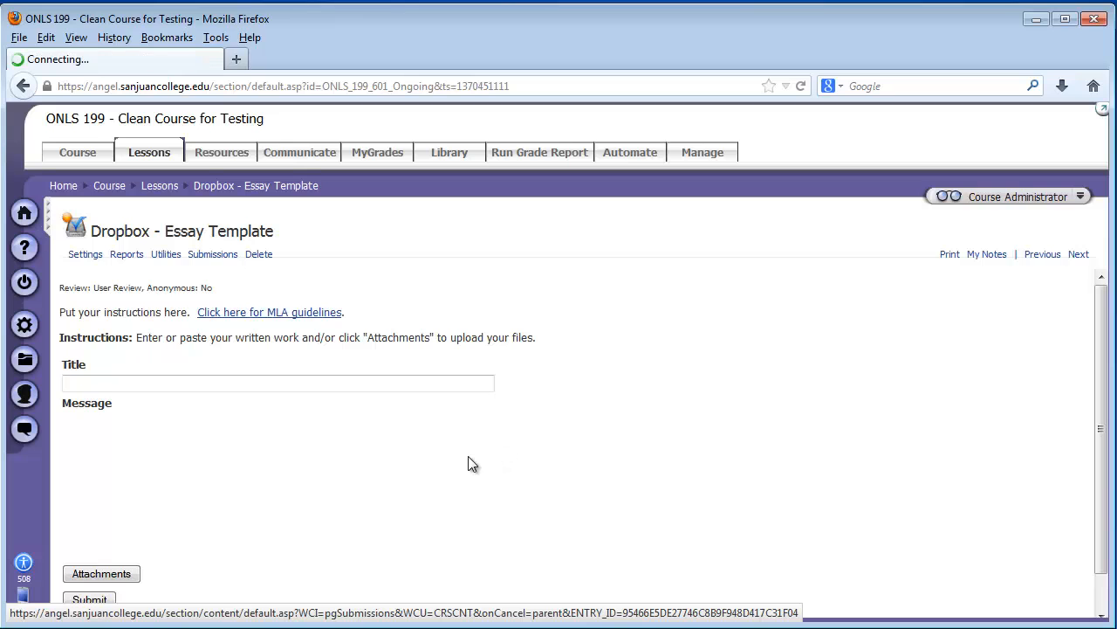
pyautogui.scroll(-1, 437, 442)
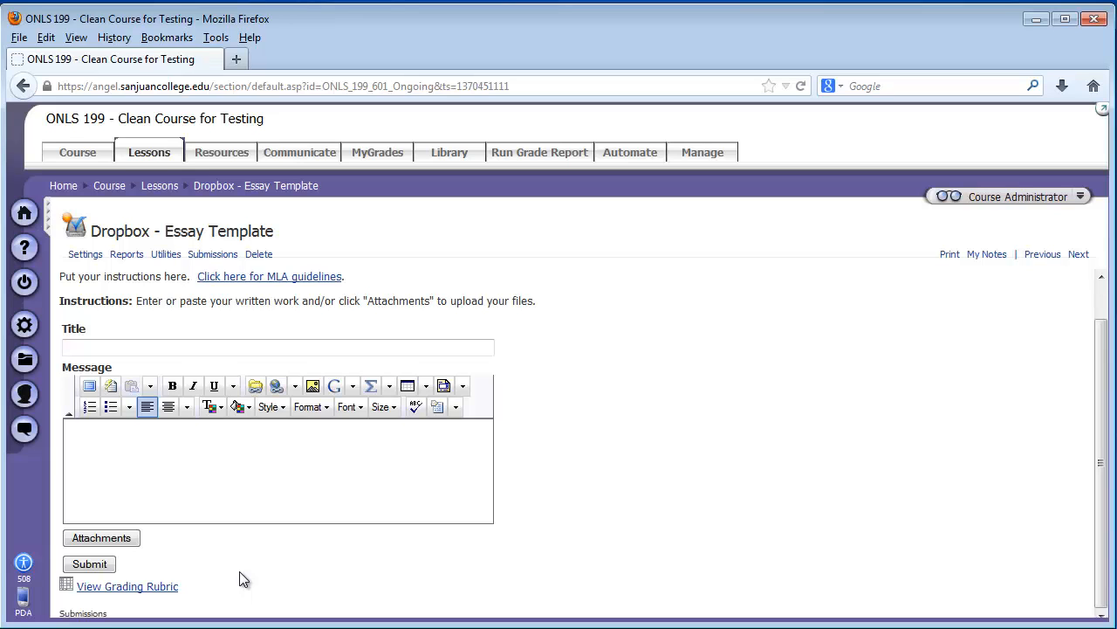
pyautogui.click(114, 588)
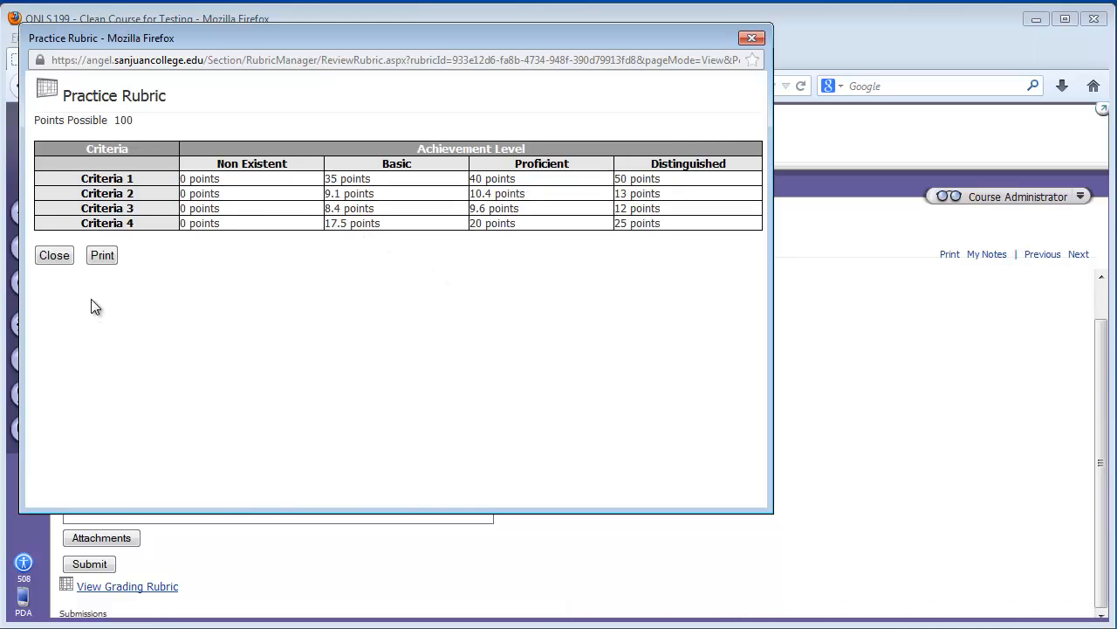
pyautogui.click(50, 259)
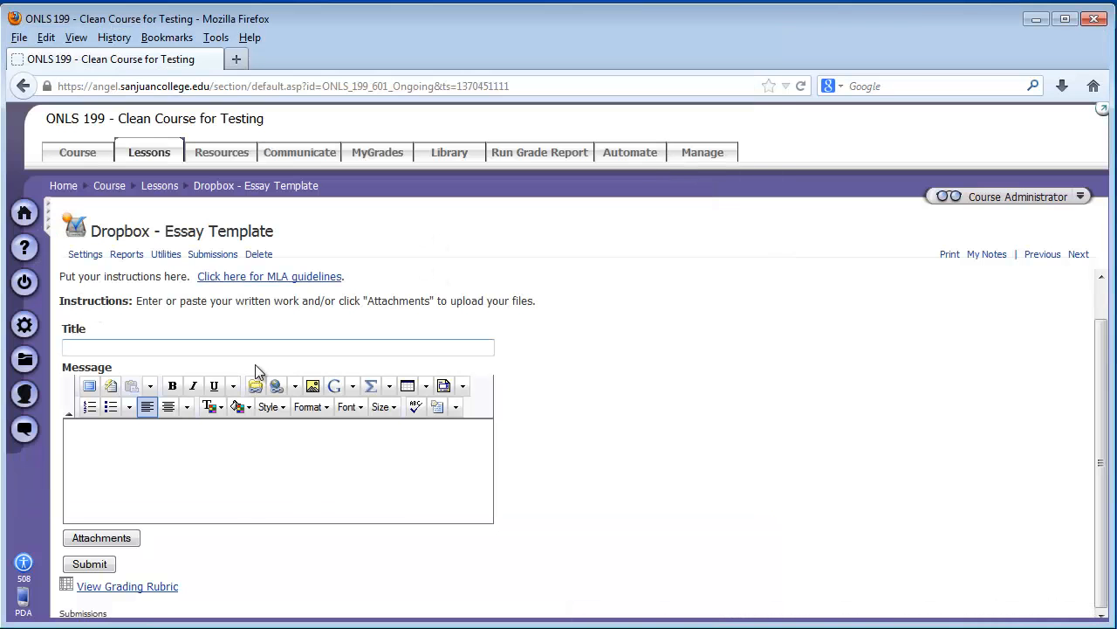
# Check the dropbox's list of submissions for grading and return to the course lessons
pyautogui.click(207, 254)
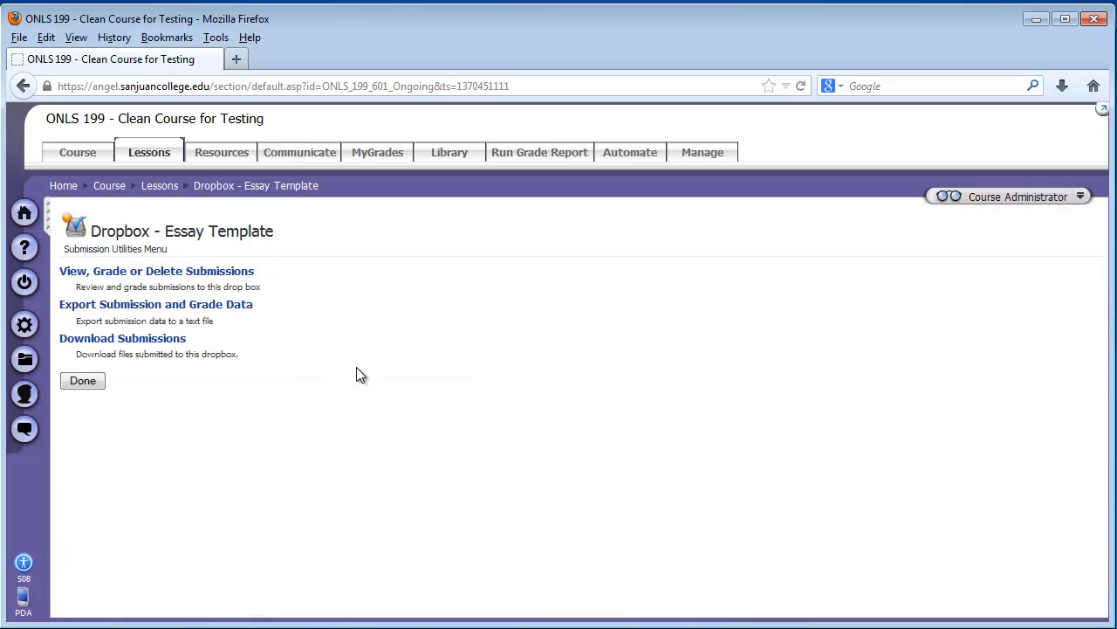
pyautogui.click(137, 276)
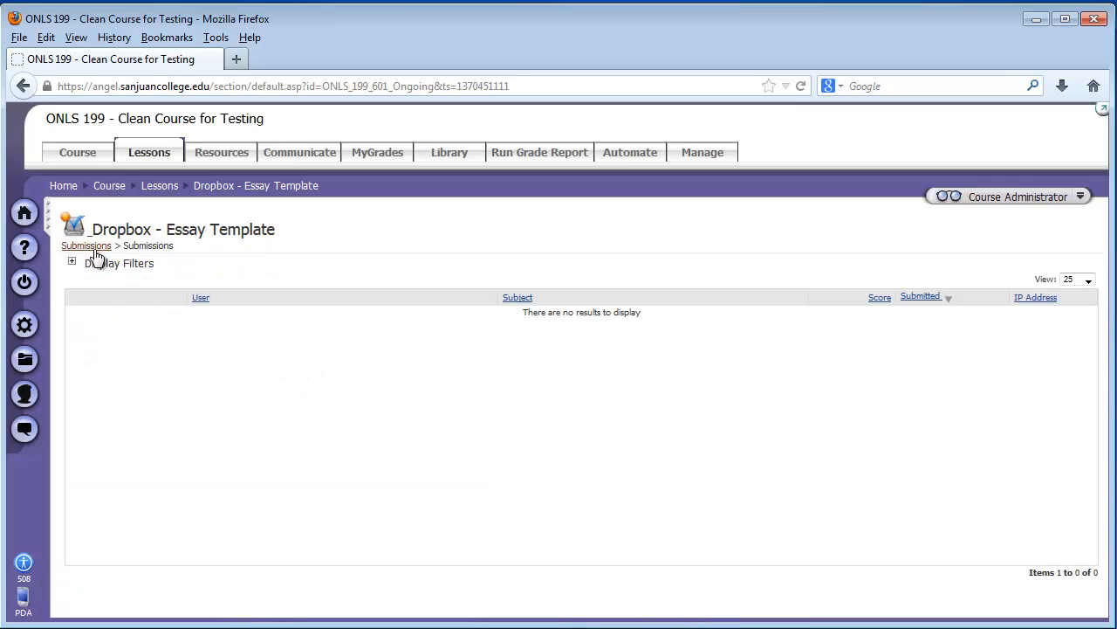
pyautogui.click(153, 198)
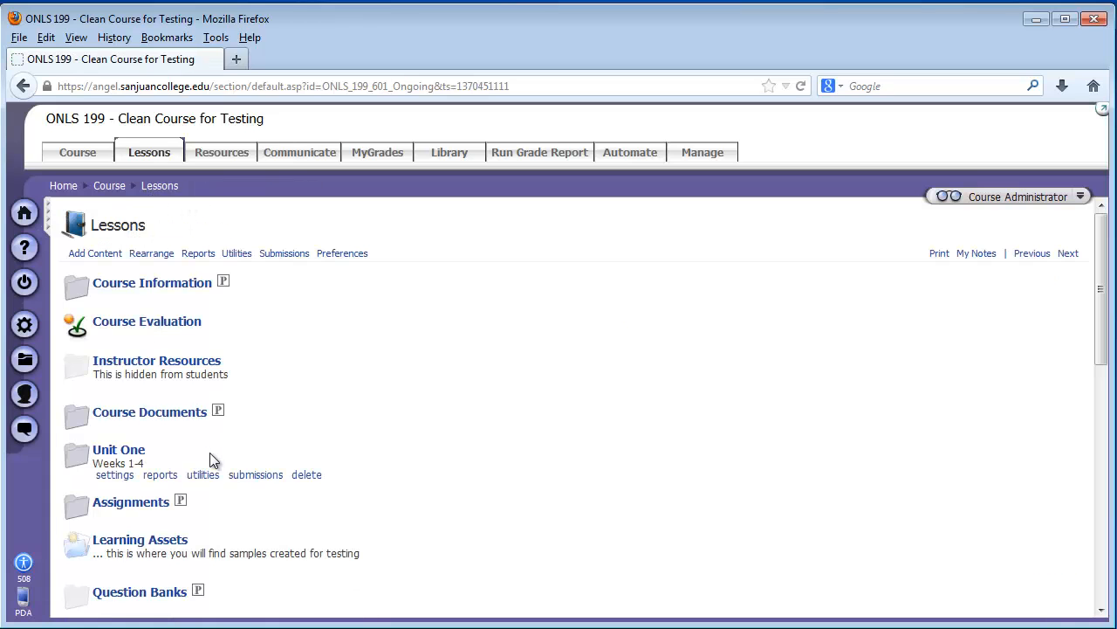
# Submit an entry to Dropbox - Essay Template with the title "test" and the message "test"
pyautogui.scroll(-3, 157, 546)
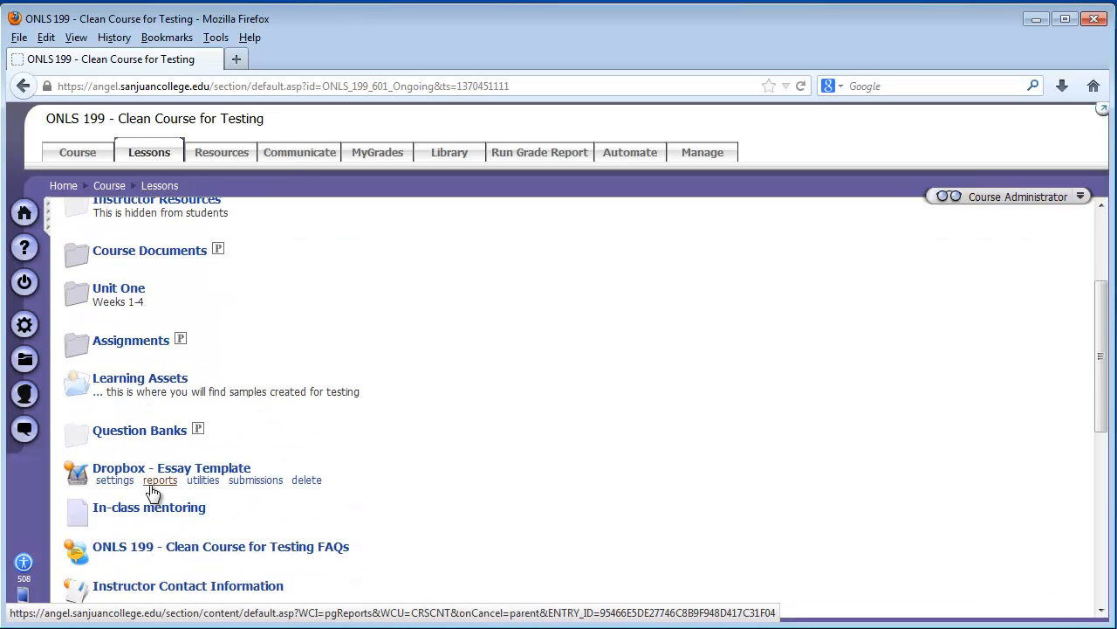
pyautogui.click(145, 468)
pyautogui.click(137, 379)
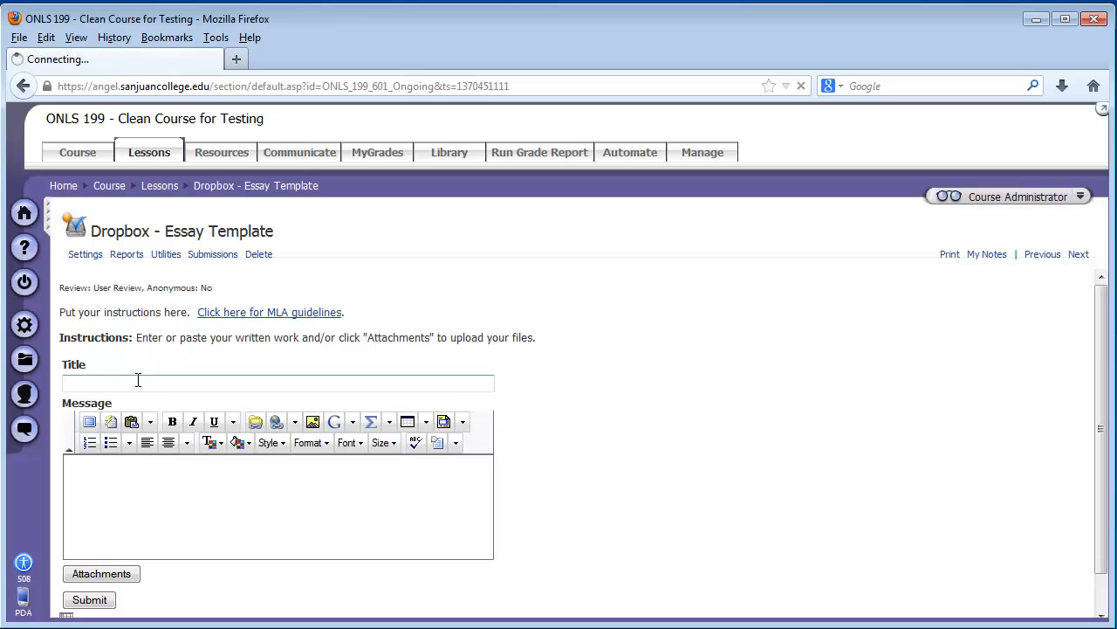
pyautogui.write('test')
pyautogui.click(137, 469)
pyautogui.write('test')
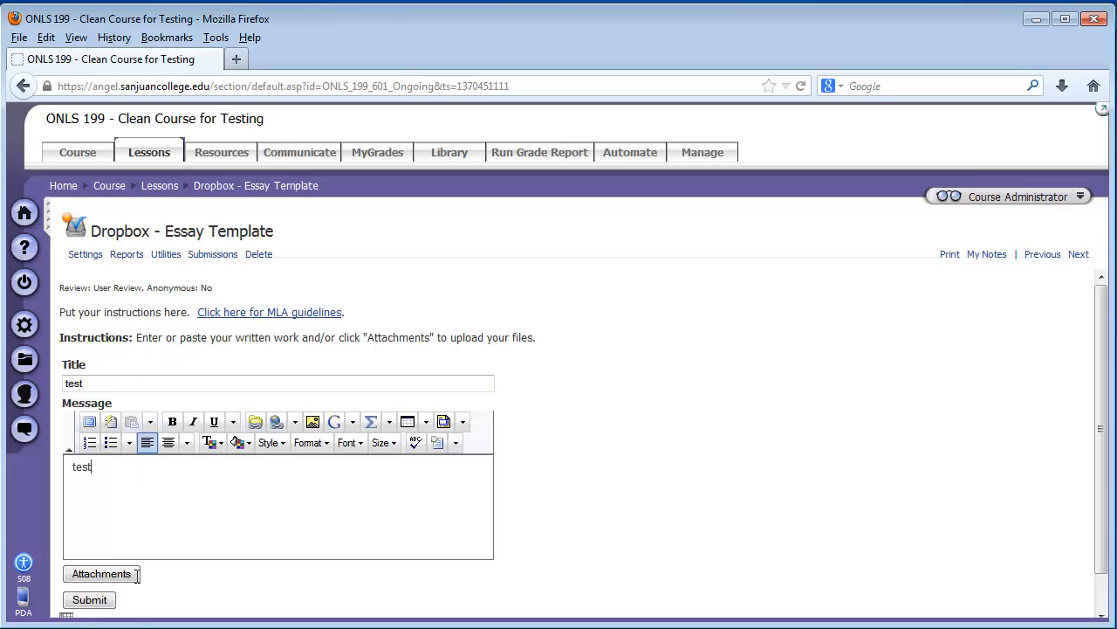
pyautogui.click(98, 603)
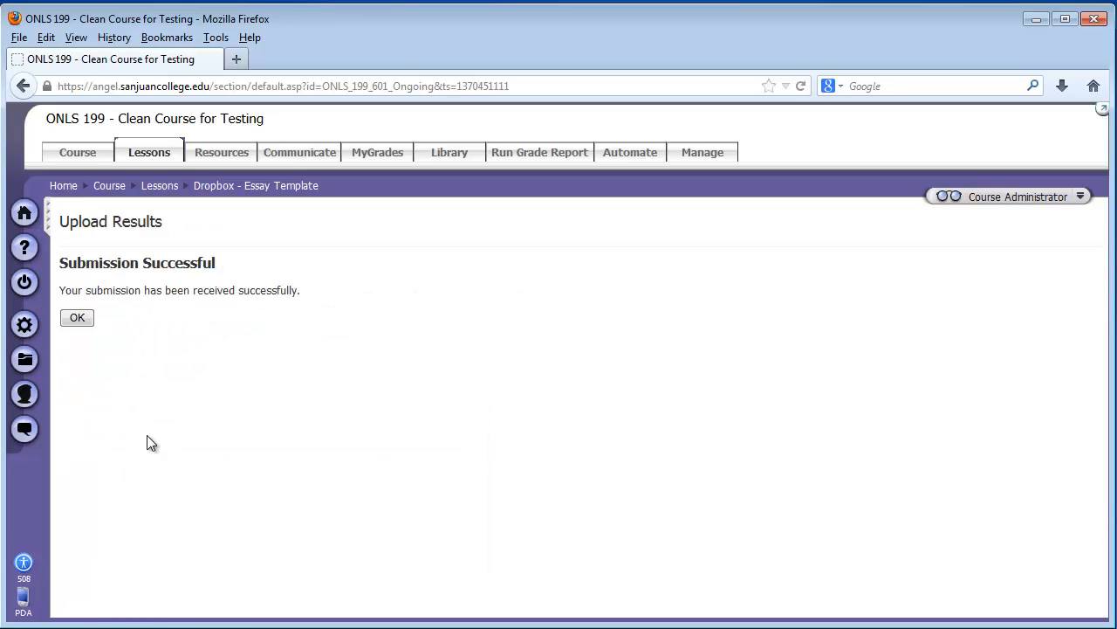
pyautogui.click(77, 318)
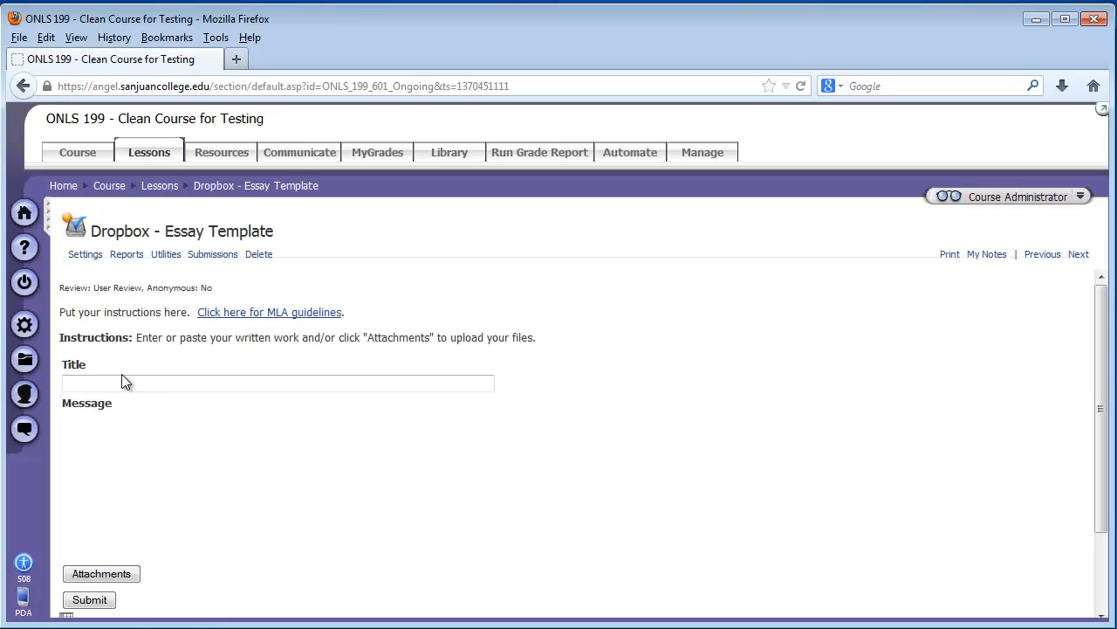
# Open the "test" submission for grading and bring up the grading rubric to score it
pyautogui.click(206, 260)
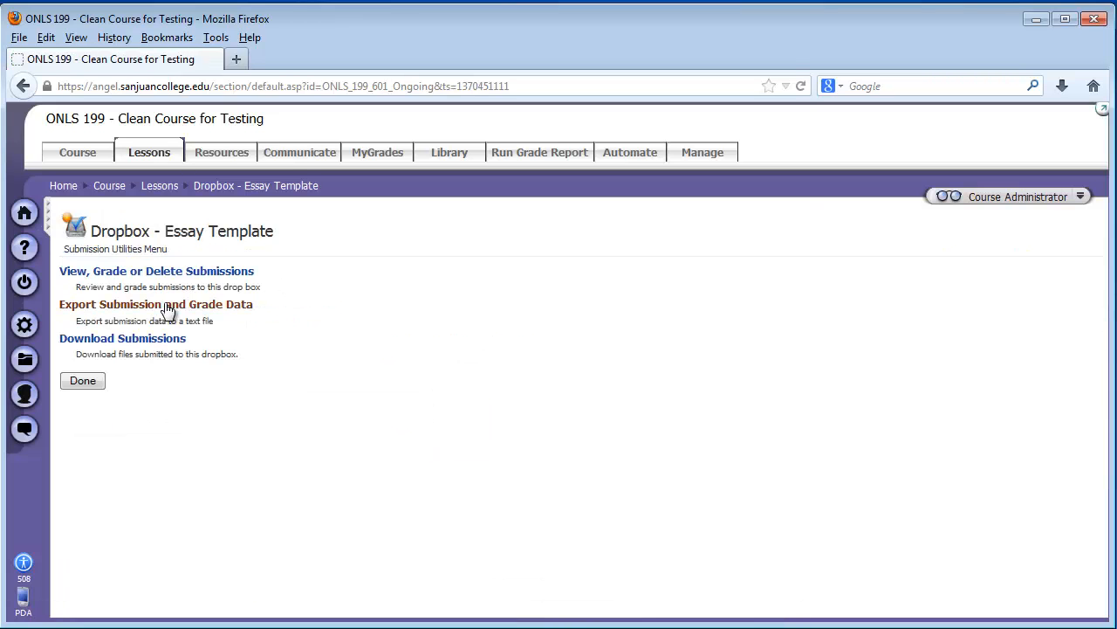
pyautogui.click(127, 270)
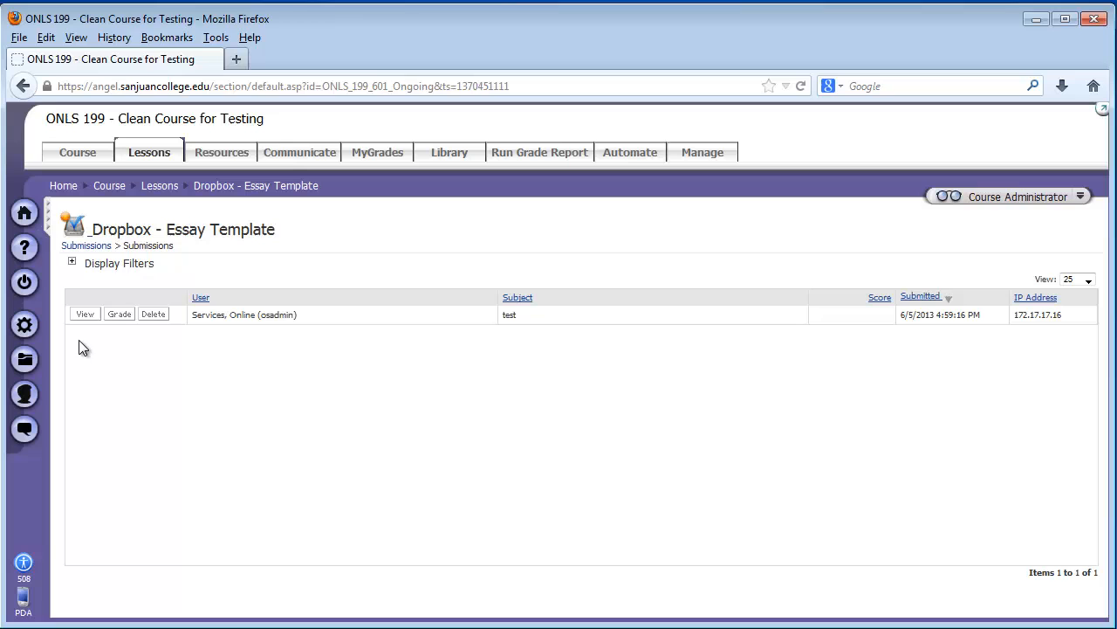
pyautogui.click(119, 315)
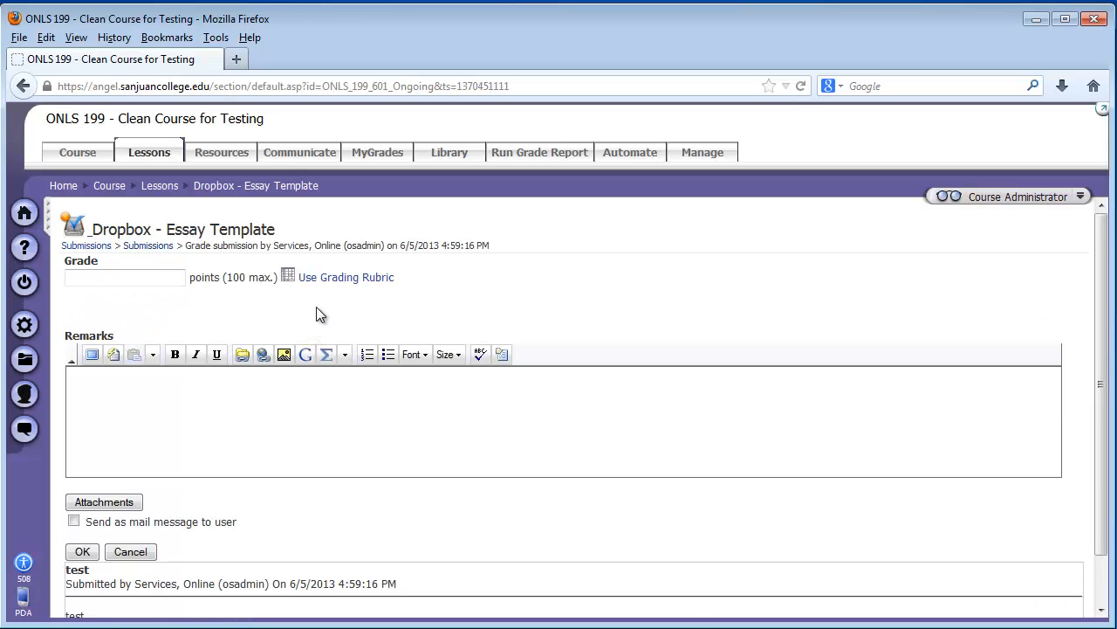
pyautogui.click(360, 288)
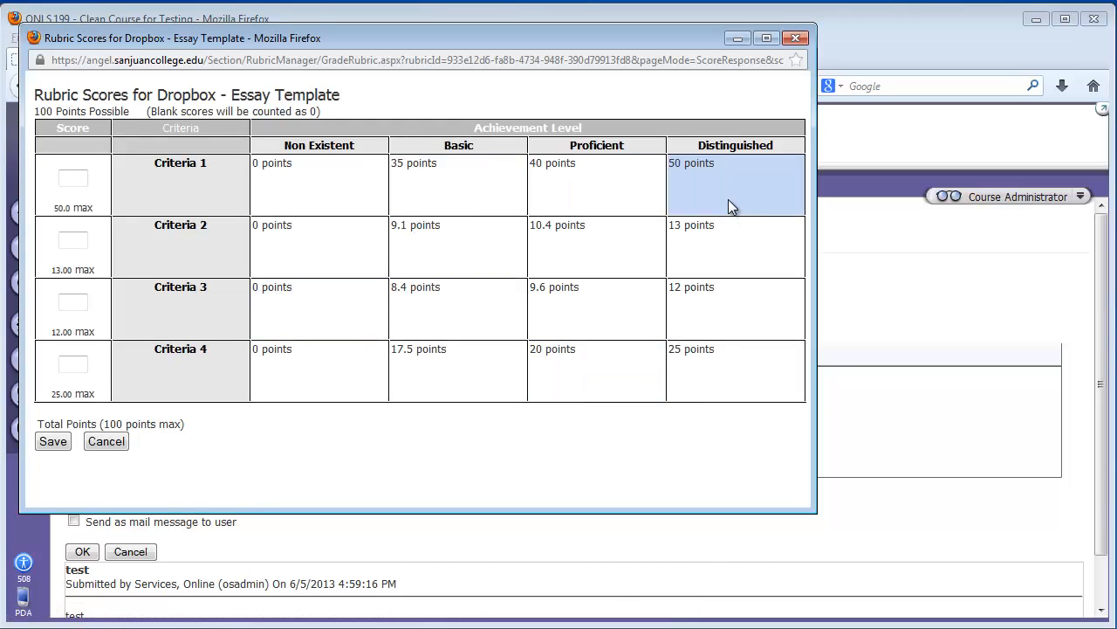
# Rate Criteria 1 as Distinguished, Criteria 2 as Proficient, Criteria 3 as Basic and Criteria 4 as Non Existent
pyautogui.click(728, 199)
pyautogui.click(586, 260)
pyautogui.click(436, 300)
pyautogui.click(279, 387)
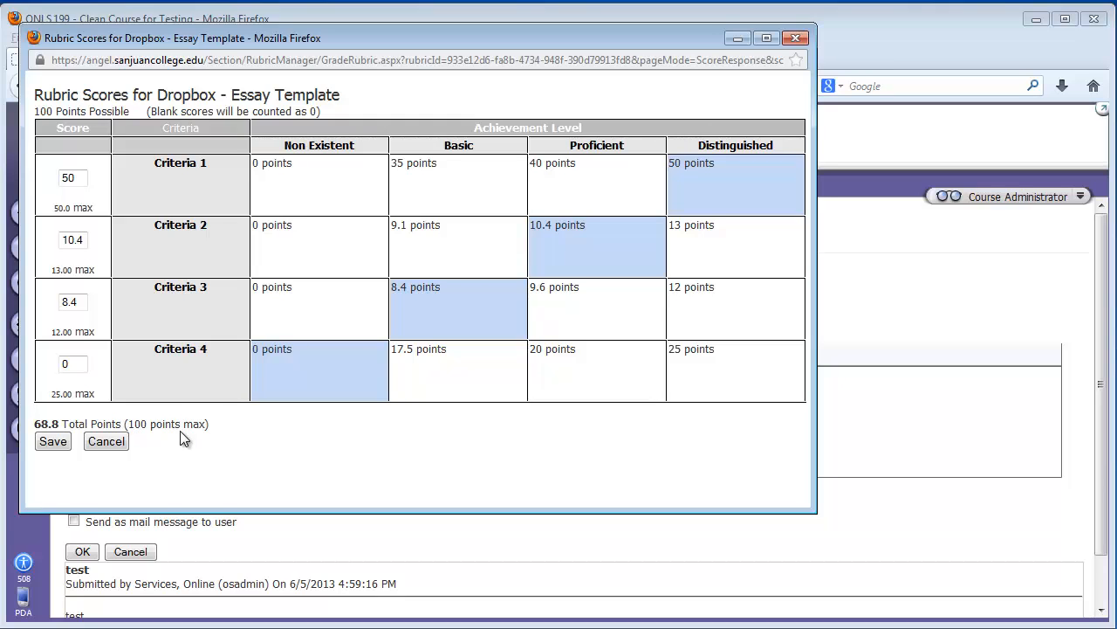
# Change the ratings to Basic for Criteria 1, Proficient for Criteria 3 and Distinguished for Criteria 4, and save the submission's grade
pyautogui.click(593, 307)
pyautogui.click(580, 362)
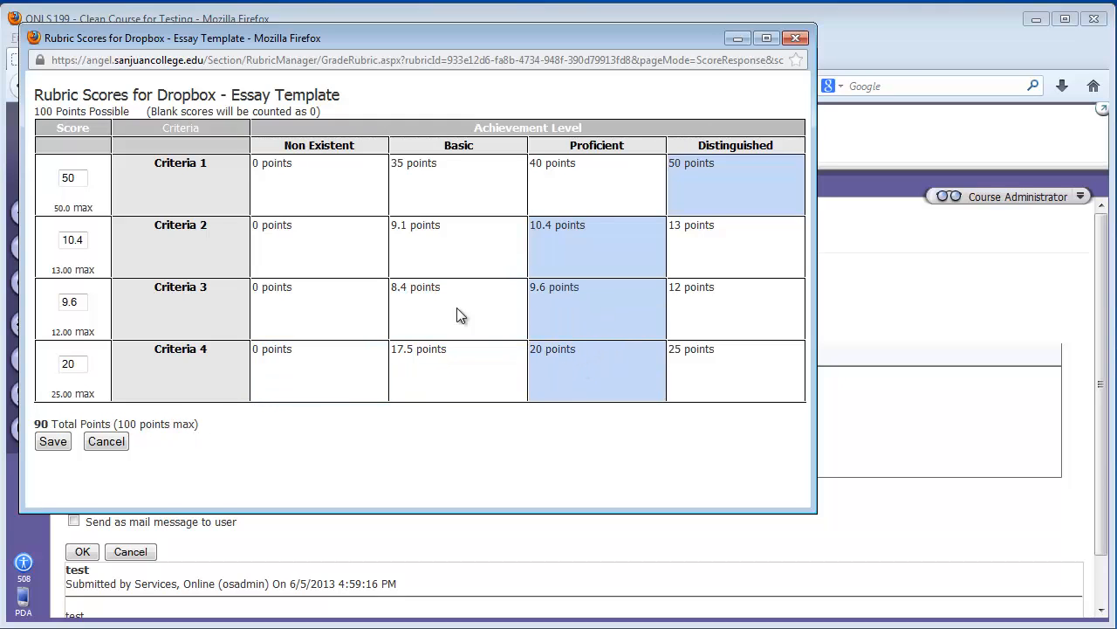
pyautogui.click(441, 208)
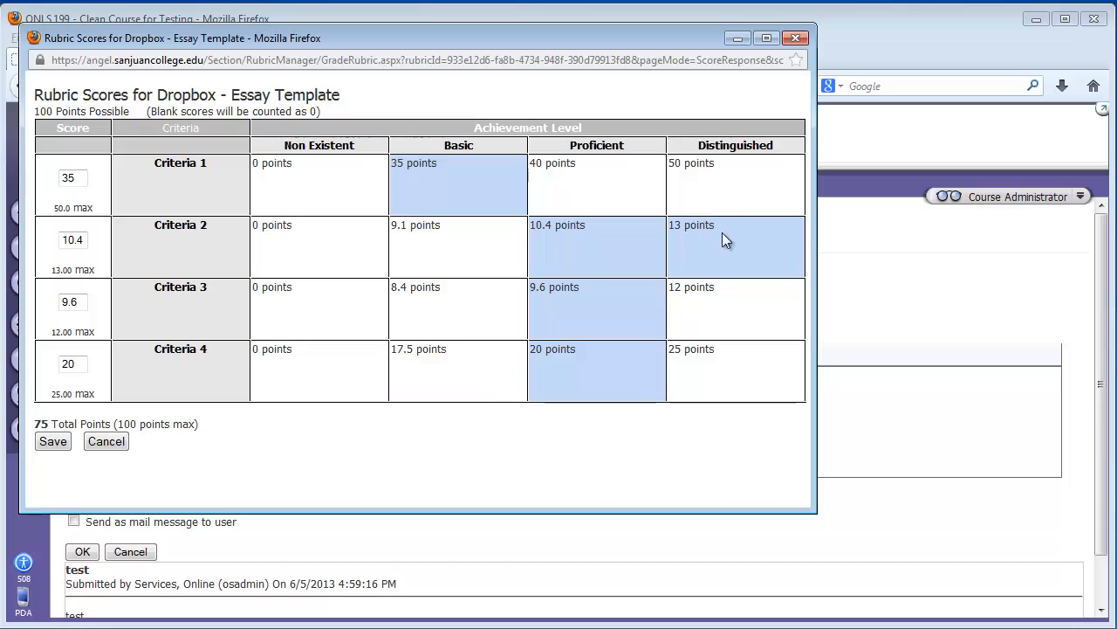
pyautogui.click(705, 381)
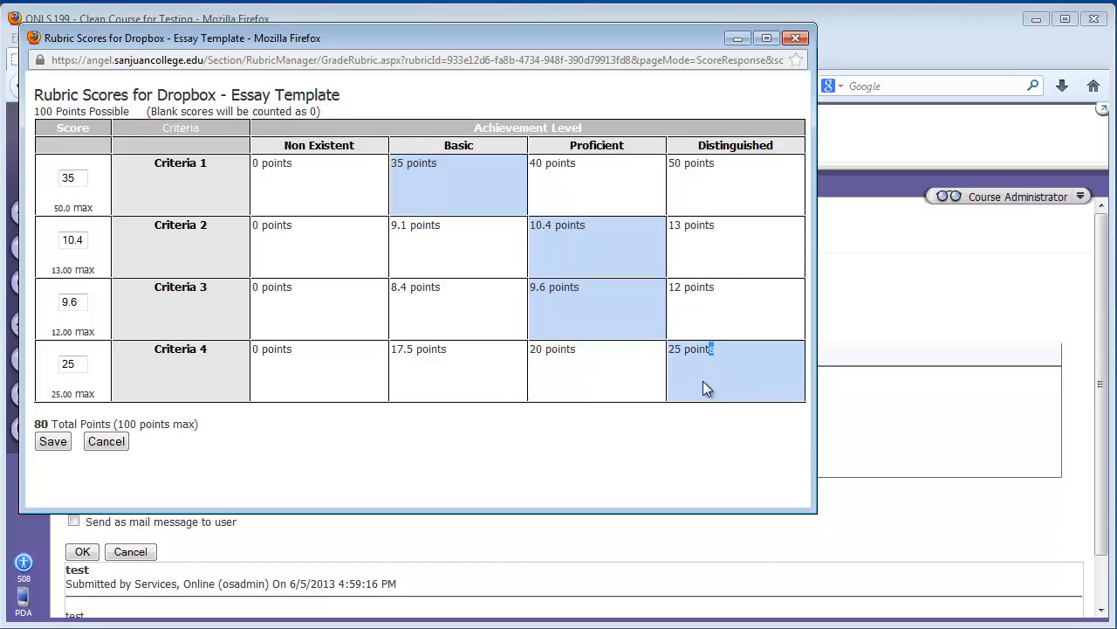
pyautogui.click(52, 442)
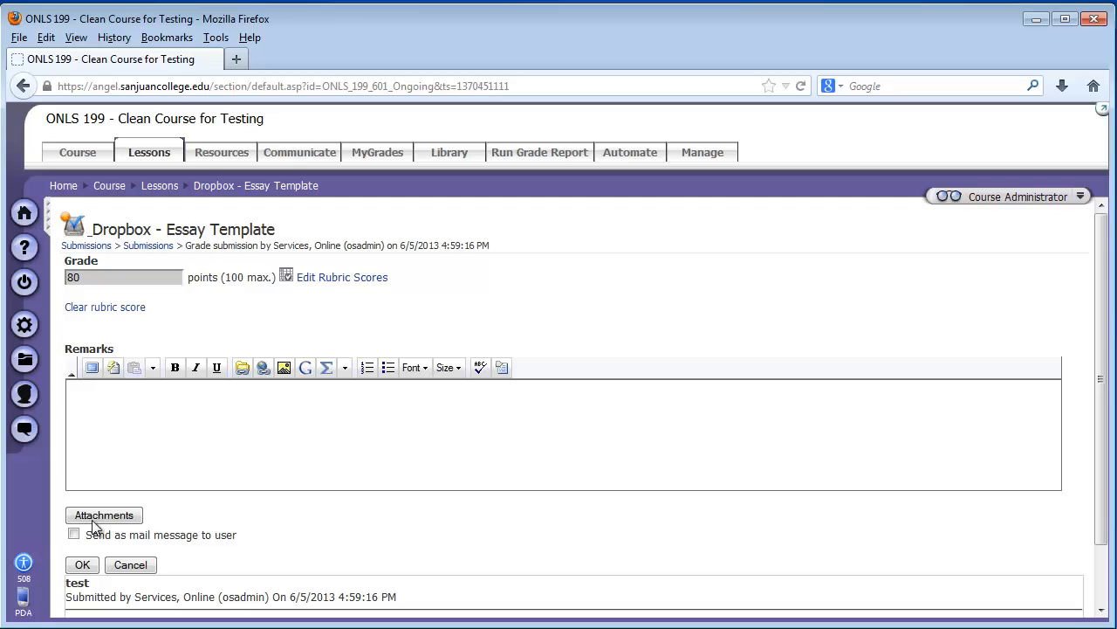
pyautogui.click(83, 563)
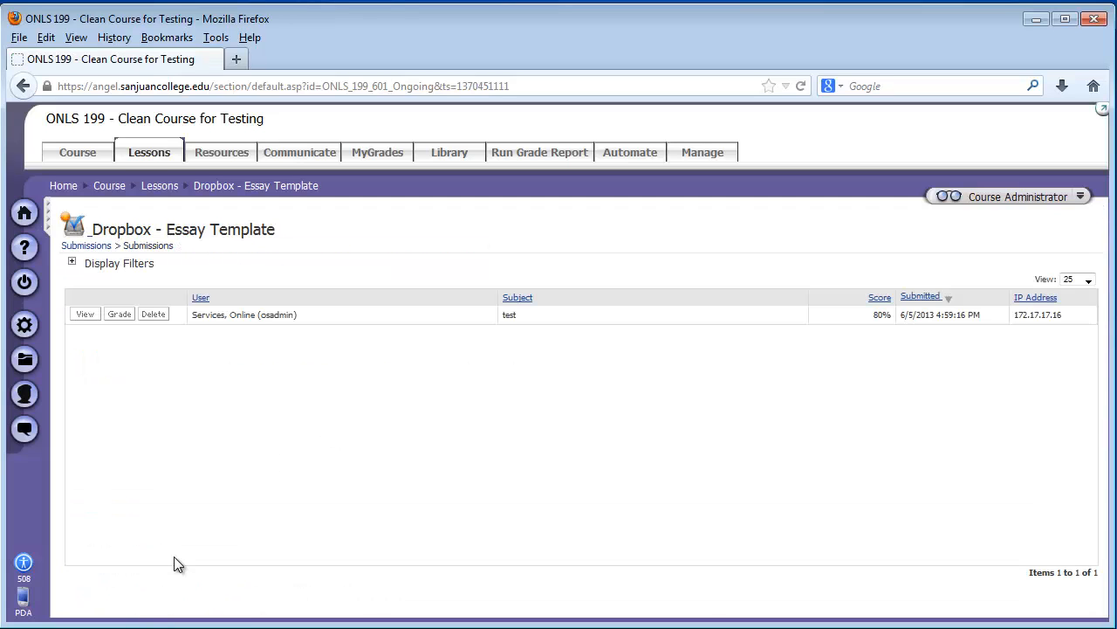
# View the rubric scores of the graded "test" submission on the dropbox page and close them
pyautogui.click(214, 186)
pyautogui.scroll(-2, 376, 449)
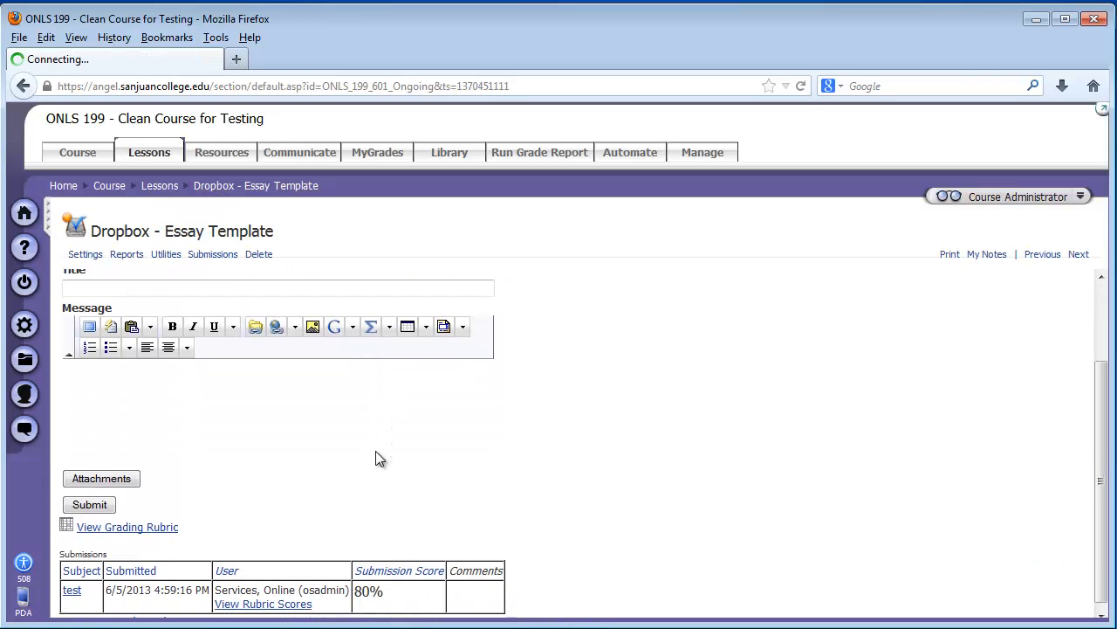
pyautogui.click(279, 599)
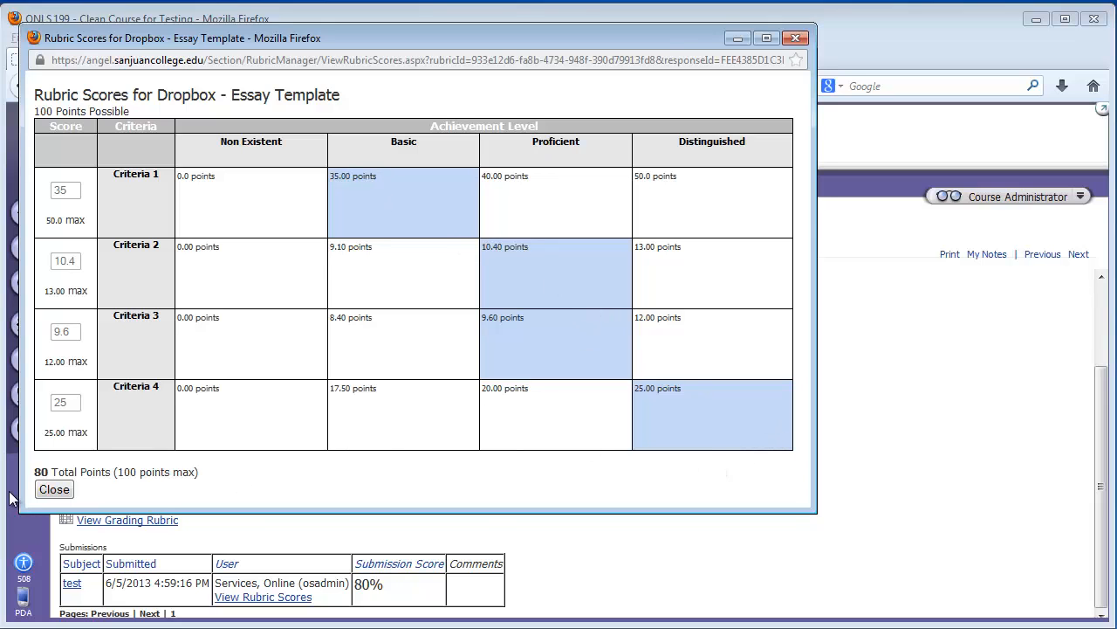
pyautogui.click(50, 490)
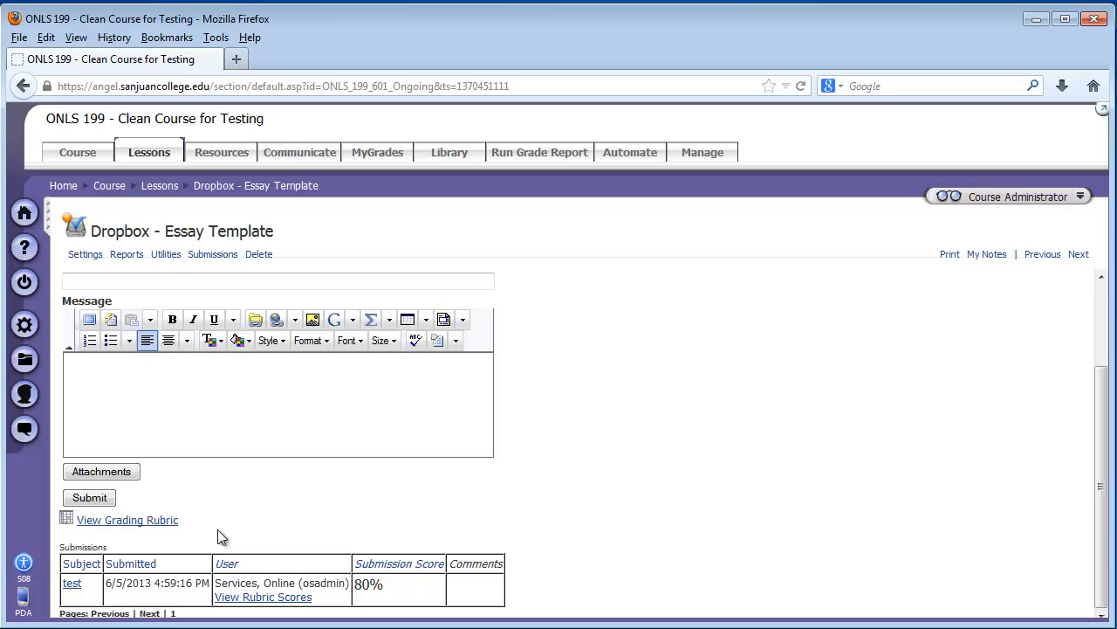